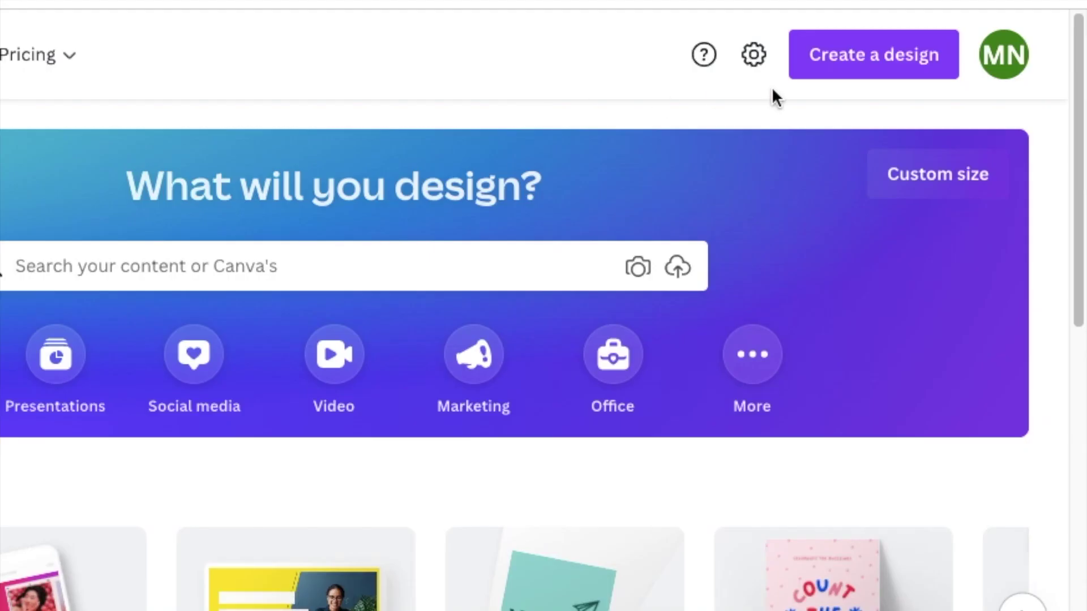
Start a blank Canva logo design and place a circle-ended line in its upper-left area.
{"action": "left_click", "coordinate": [867, 64]}
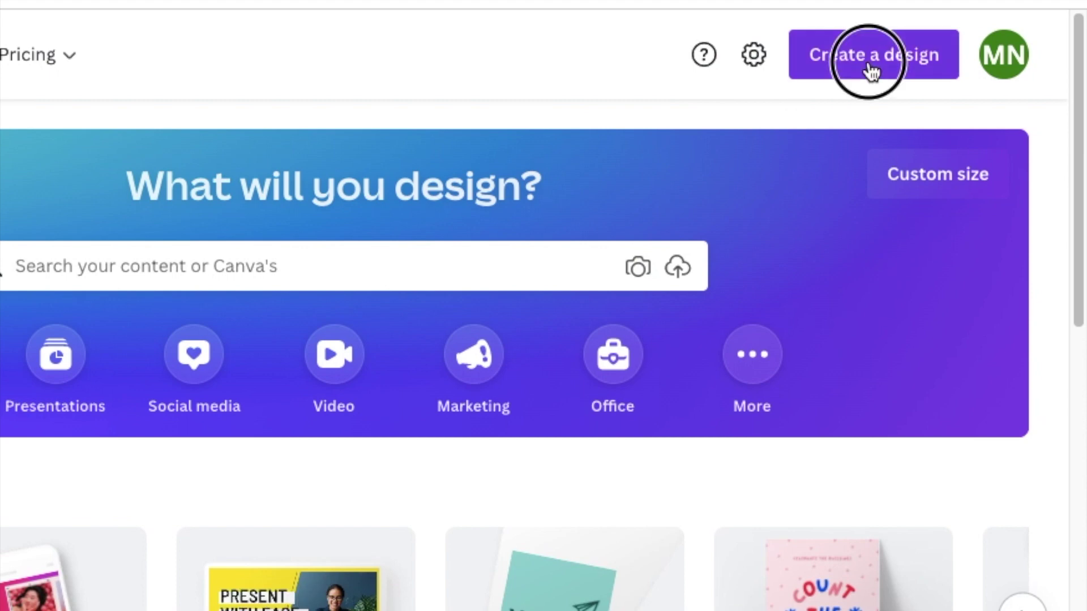
{"action": "left_click", "coordinate": [593, 378]}
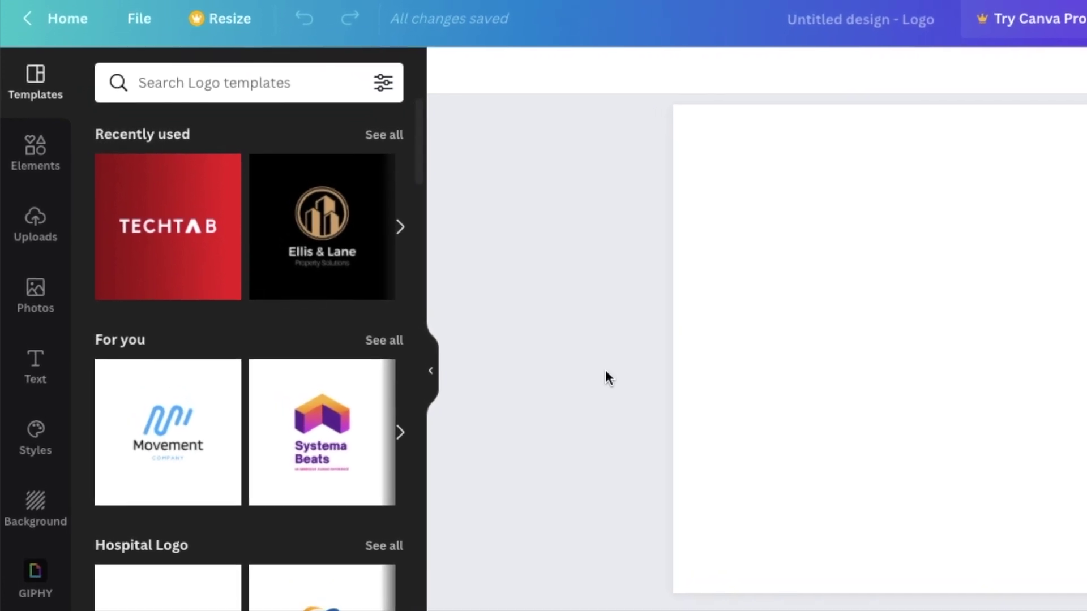
{"action": "left_click", "coordinate": [33, 145]}
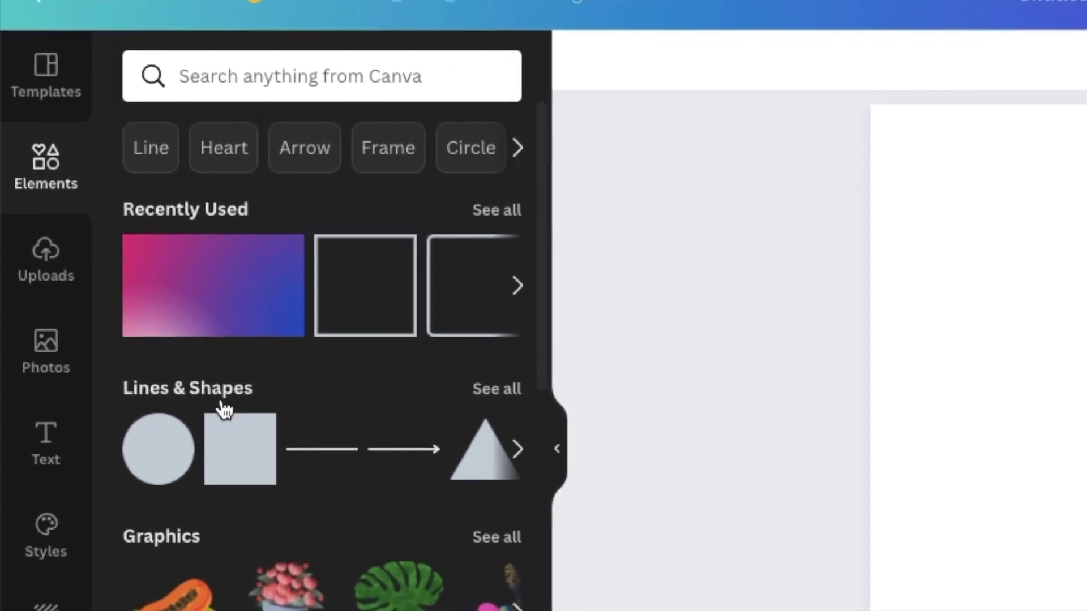
{"action": "left_click", "coordinate": [523, 403]}
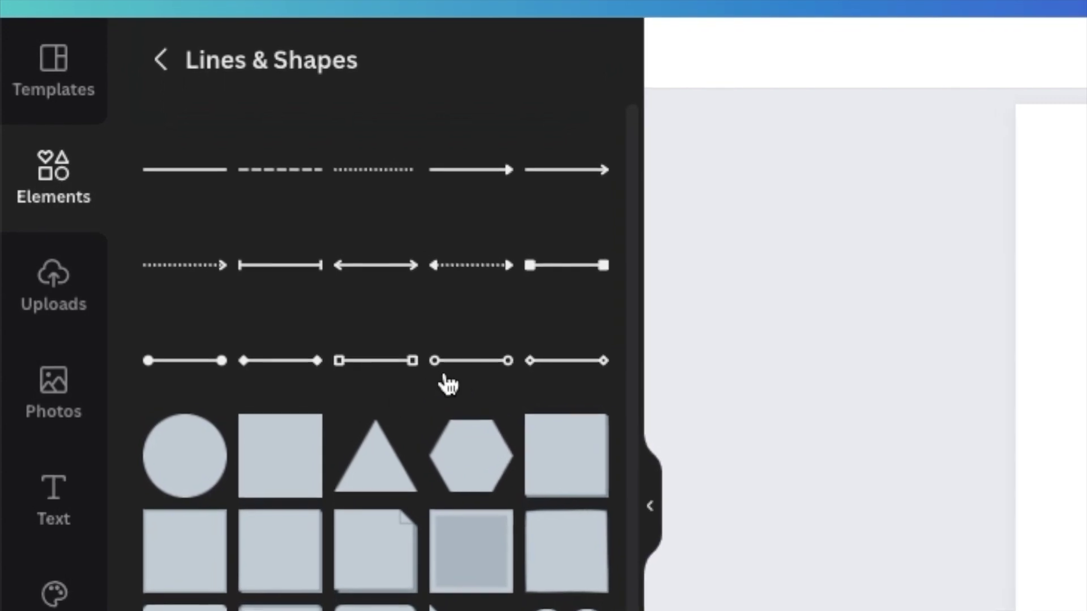
{"action": "left_click", "coordinate": [474, 375]}
{"action": "left_click_drag", "start_coordinate": [716, 341], "coordinate": [633, 275]}
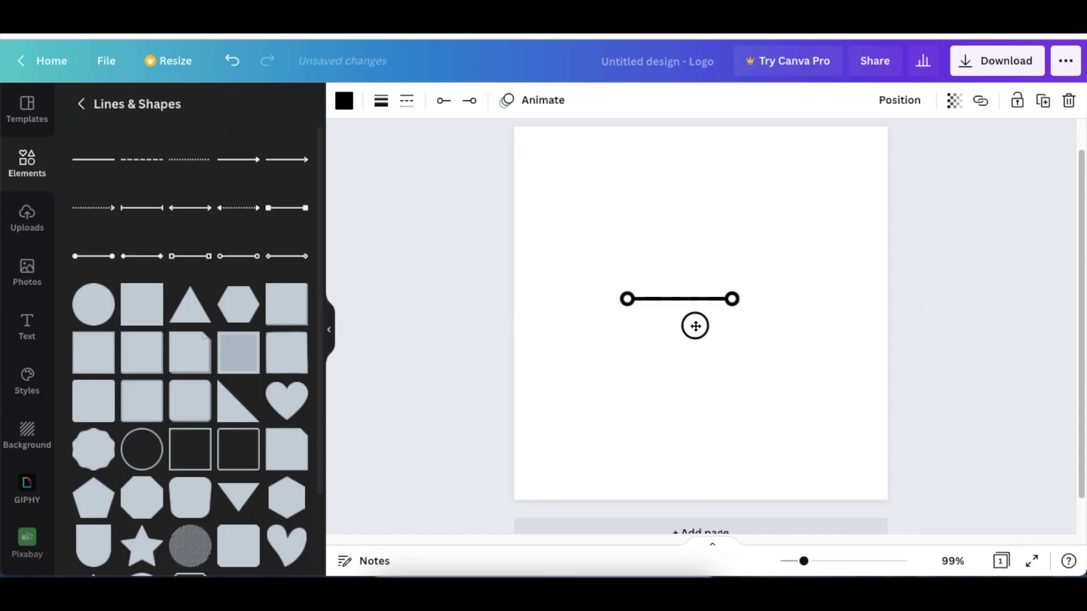
{"action": "left_click", "coordinate": [464, 281]}
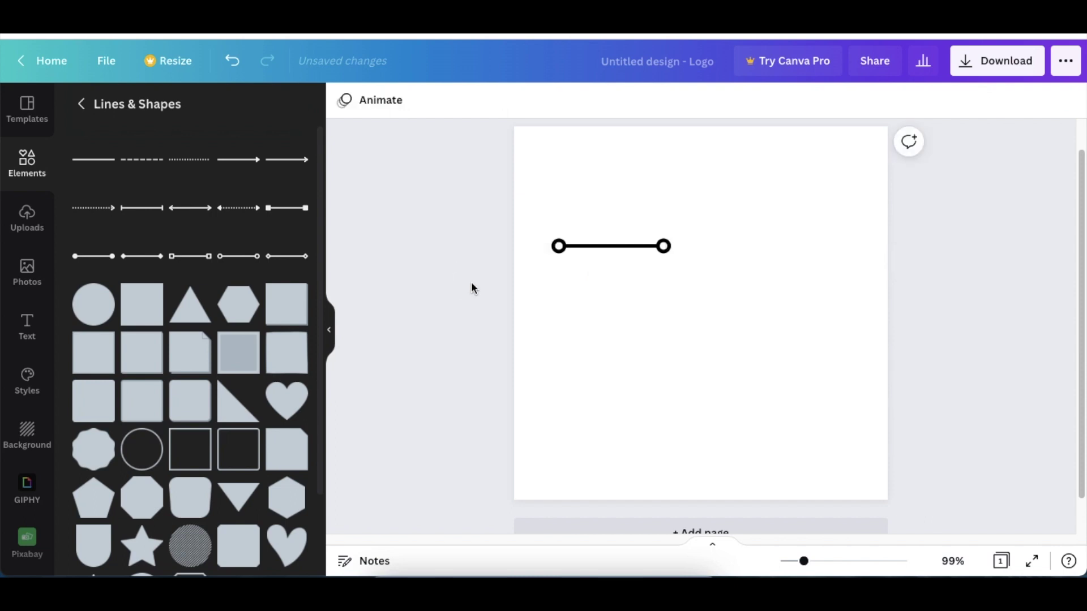
Add a letter 'T' text element at size 39.2 in the page's top-right corner.
{"action": "key", "text": "t"}
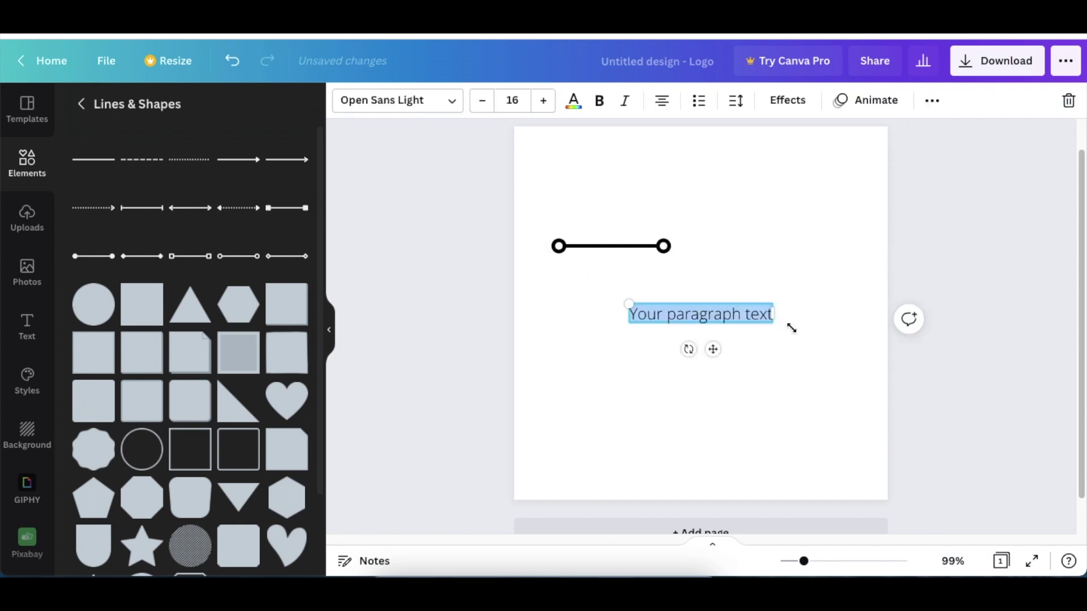
{"action": "key", "text": "BackSpace"}
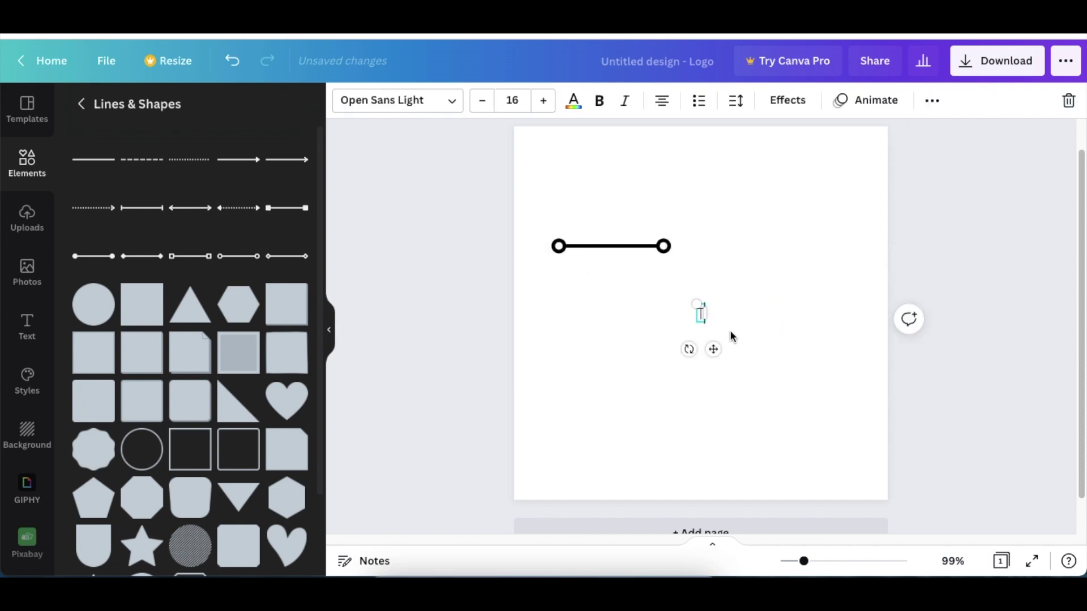
{"action": "left_click_drag", "start_coordinate": [697, 308], "coordinate": [633, 272]}
{"action": "type", "text": "T"}
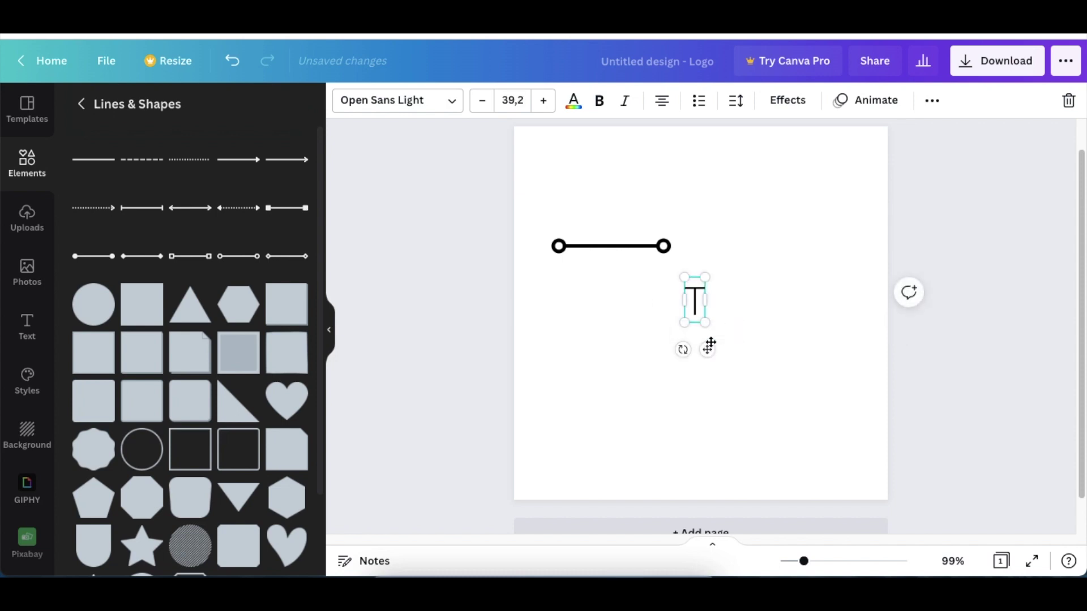
{"action": "left_click", "coordinate": [707, 348]}
{"action": "left_click_drag", "start_coordinate": [708, 348], "coordinate": [835, 235]}
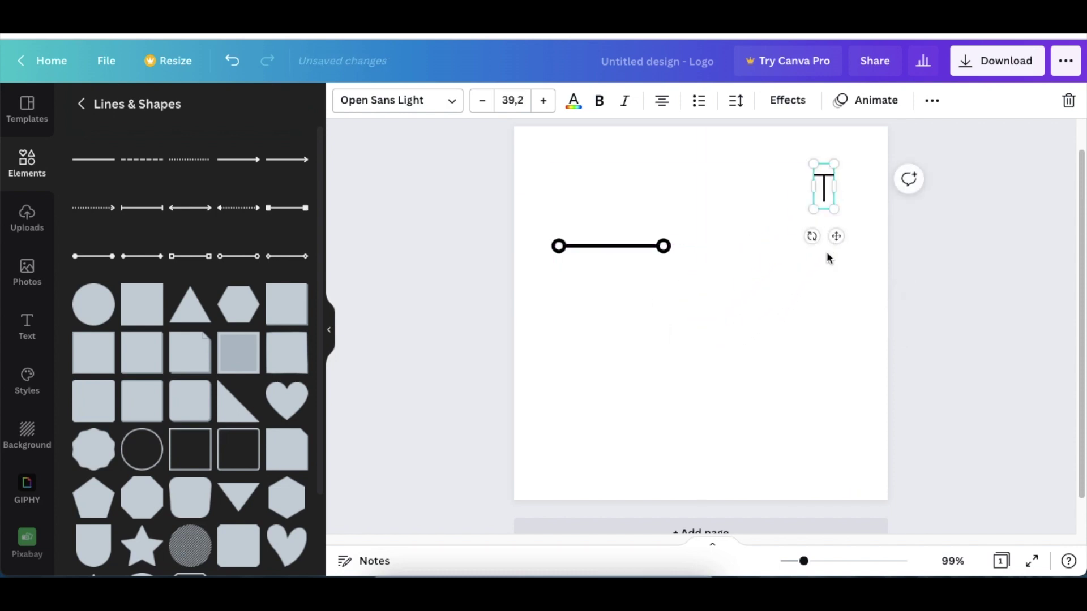
{"action": "left_click", "coordinate": [612, 246]}
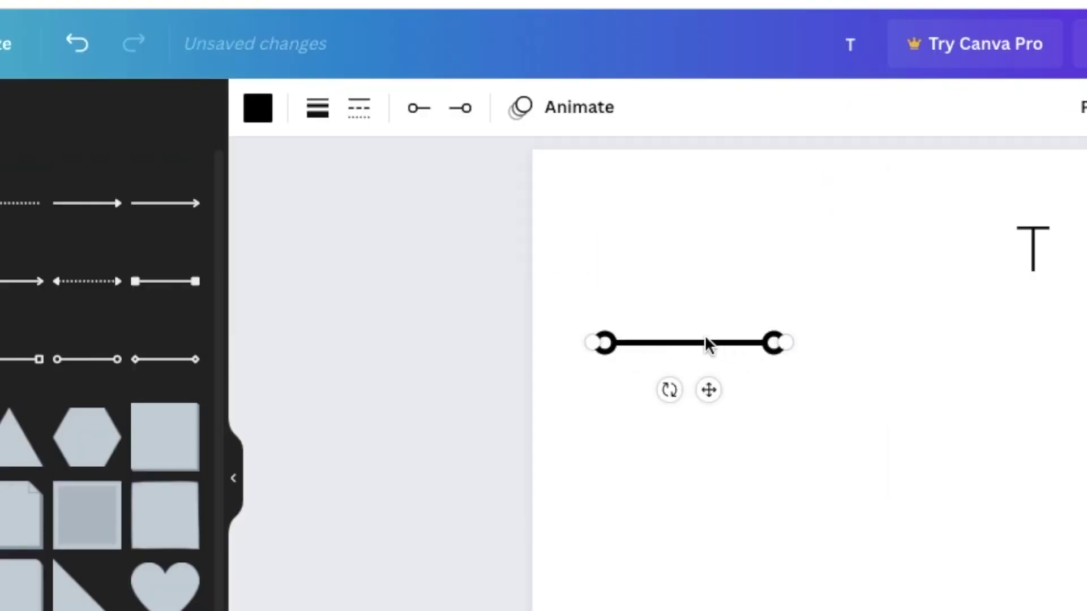
Give the line a plain flat right end, keeping the left circle, and nudge it up slightly.
{"action": "left_click", "coordinate": [460, 113]}
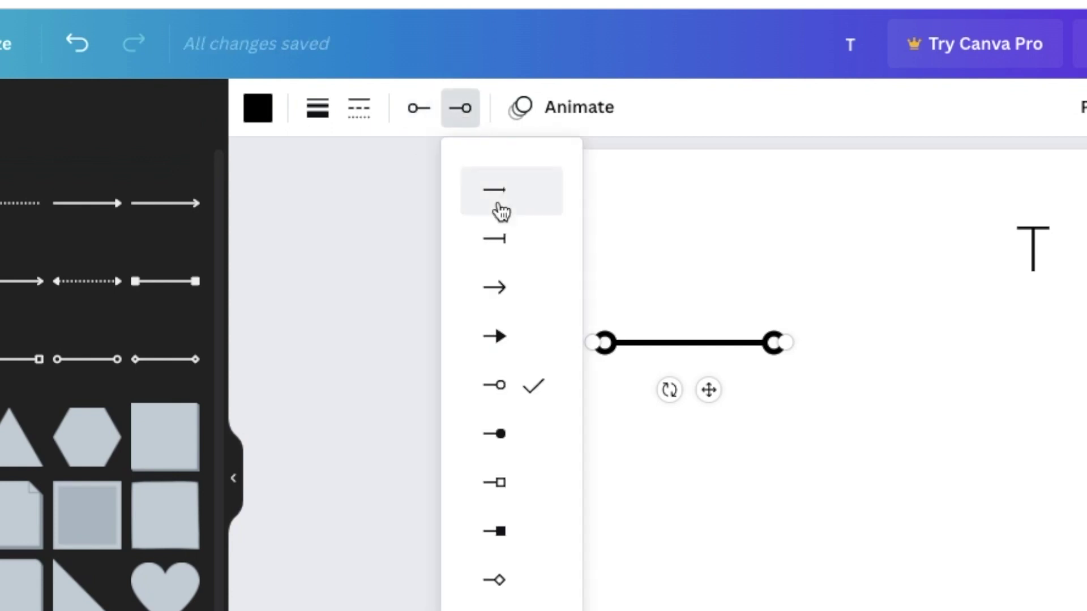
{"action": "left_click", "coordinate": [497, 198]}
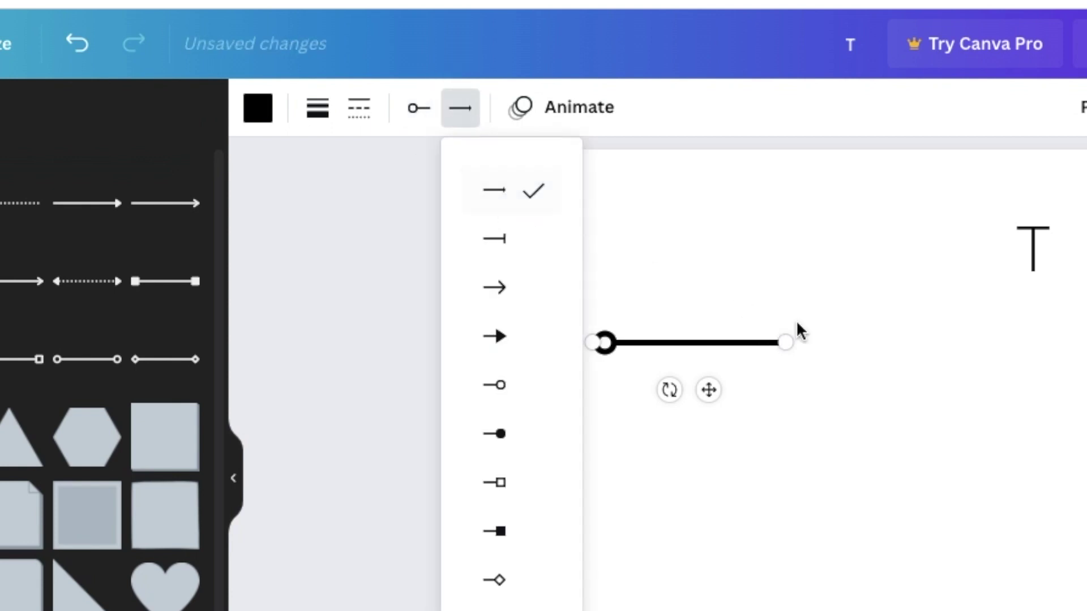
{"action": "left_click", "coordinate": [764, 412]}
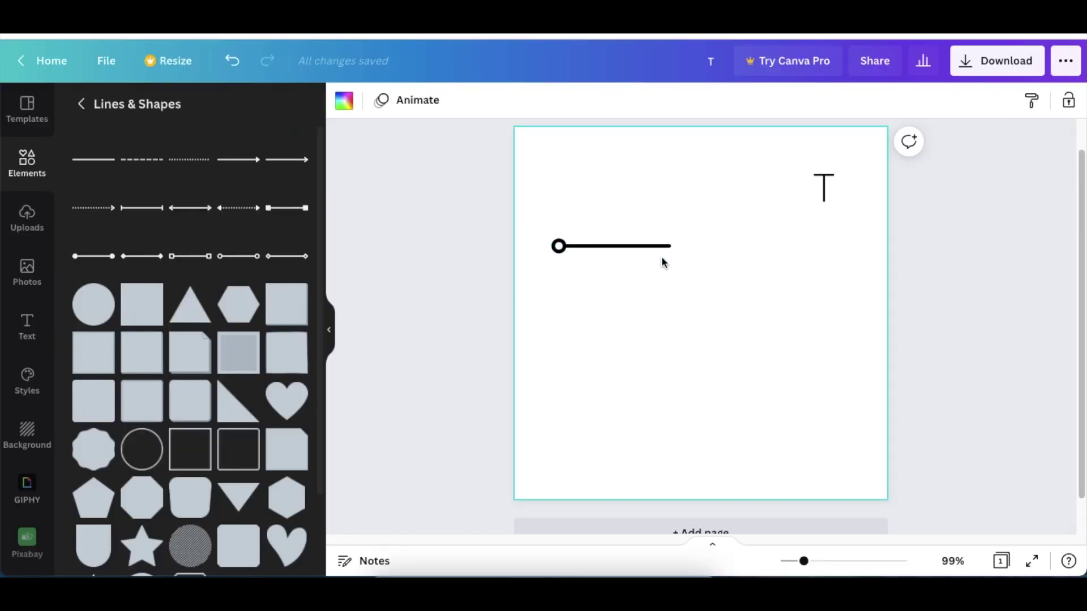
{"action": "left_click_drag", "start_coordinate": [615, 248], "coordinate": [614, 241]}
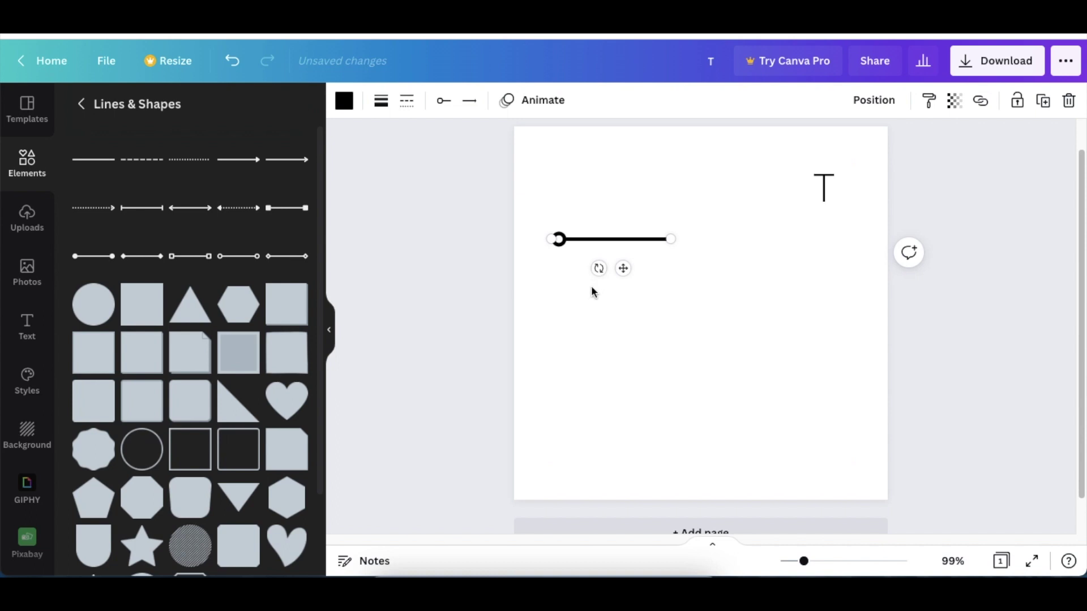
Duplicate the circle-ended line, offset the copy slightly below and shorten its right end.
{"action": "key", "text": "ctrl+d"}
{"action": "left_click_drag", "start_coordinate": [640, 286], "coordinate": [640, 294]}
{"action": "left_click_drag", "start_coordinate": [686, 260], "coordinate": [674, 259]}
{"action": "left_click", "coordinate": [463, 304]}
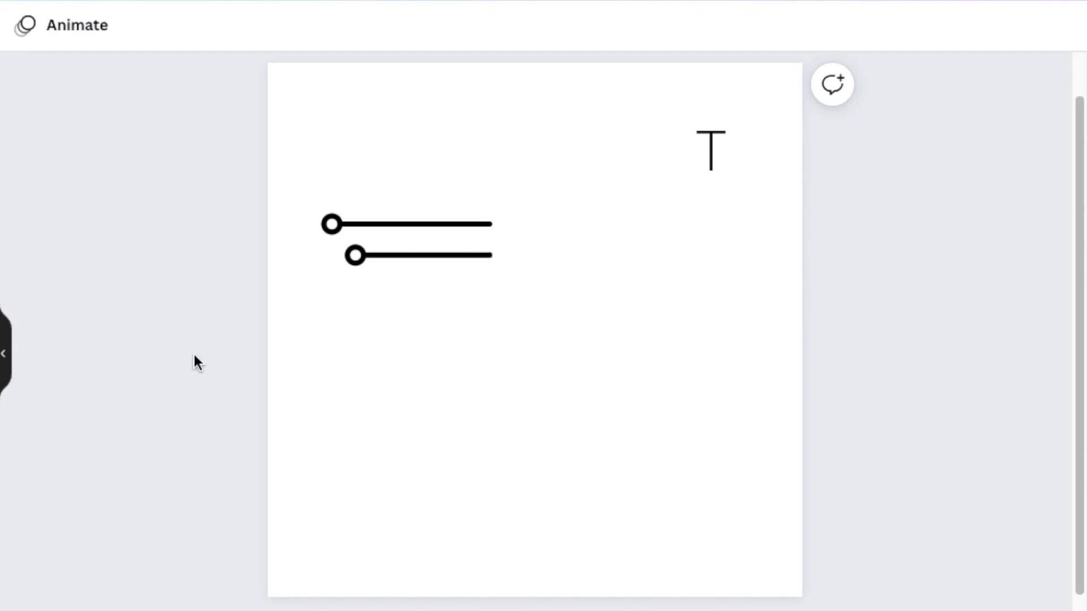
Add a new line, rotate it vertical and shorten it as a stem under the lower line.
{"action": "key", "text": "l"}
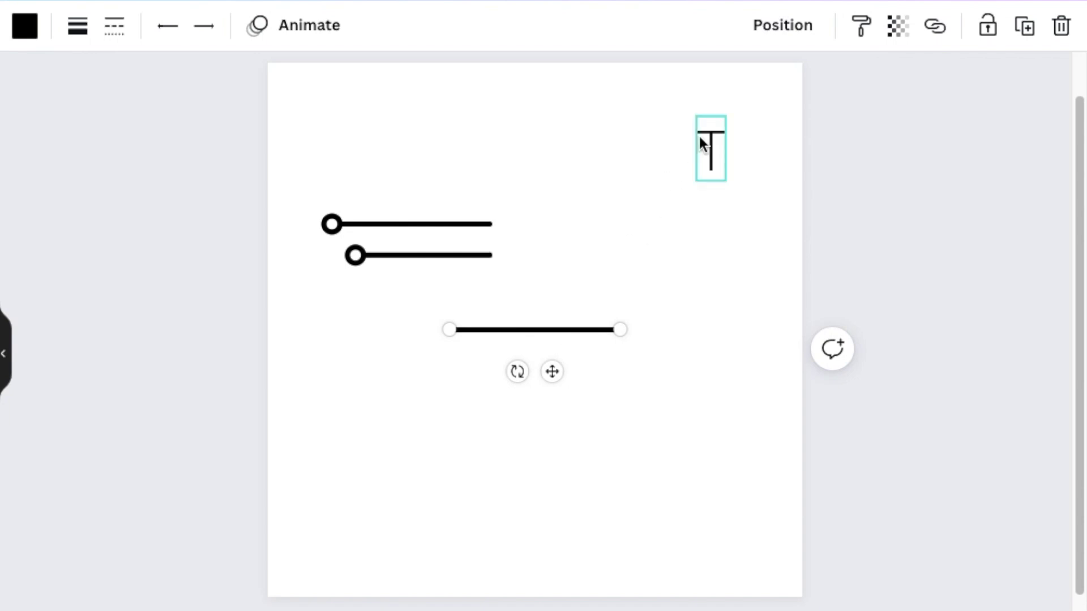
{"action": "left_click_drag", "start_coordinate": [519, 372], "coordinate": [405, 357]}
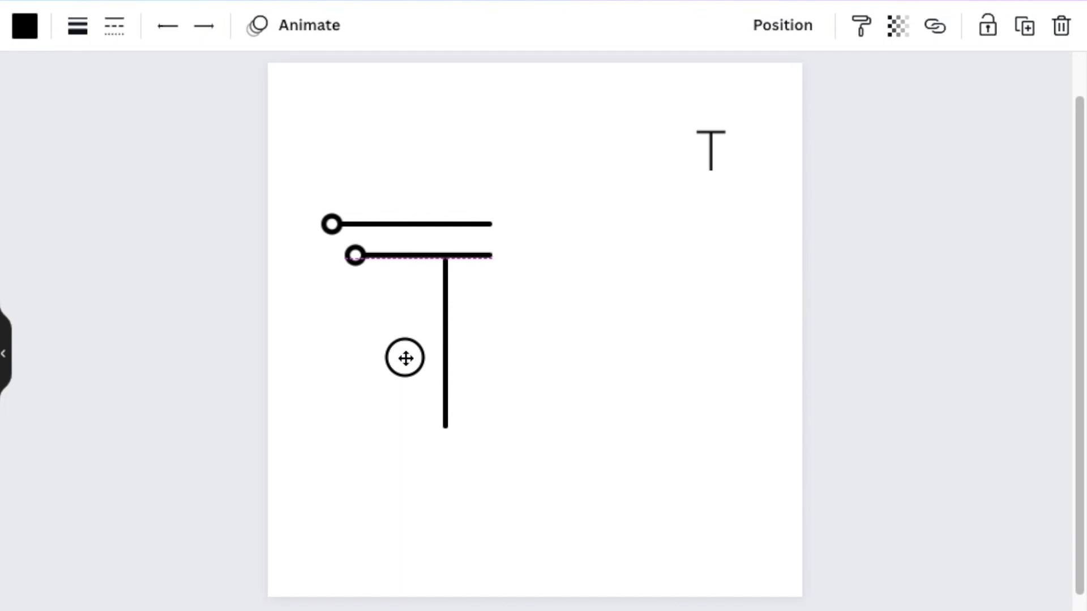
{"action": "left_click_drag", "start_coordinate": [406, 358], "coordinate": [405, 357]}
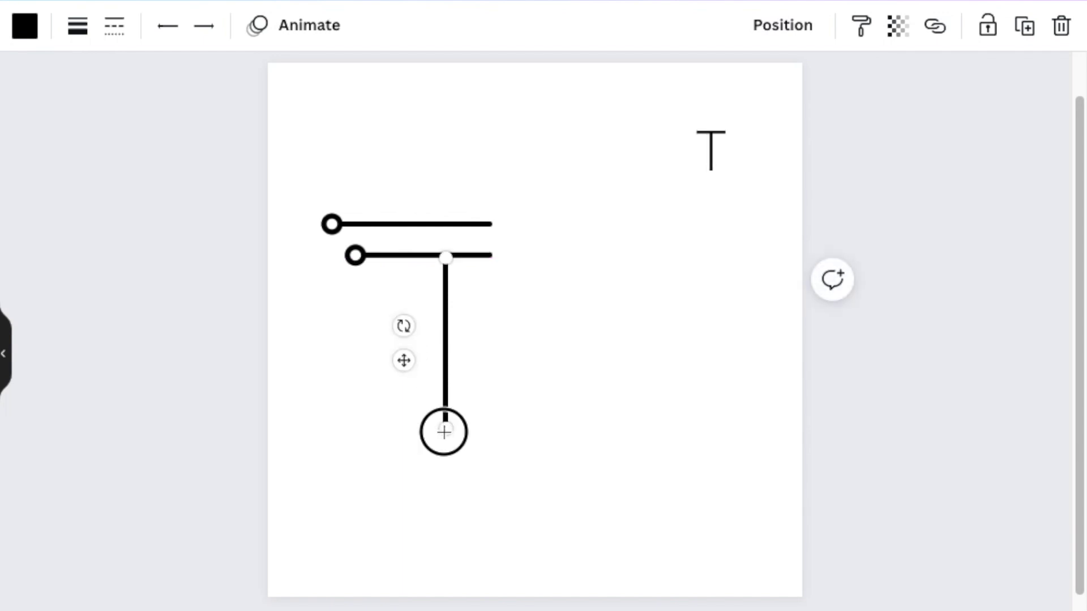
{"action": "left_click_drag", "start_coordinate": [444, 432], "coordinate": [443, 376]}
{"action": "left_click", "coordinate": [293, 373]}
{"action": "left_click", "coordinate": [446, 334]}
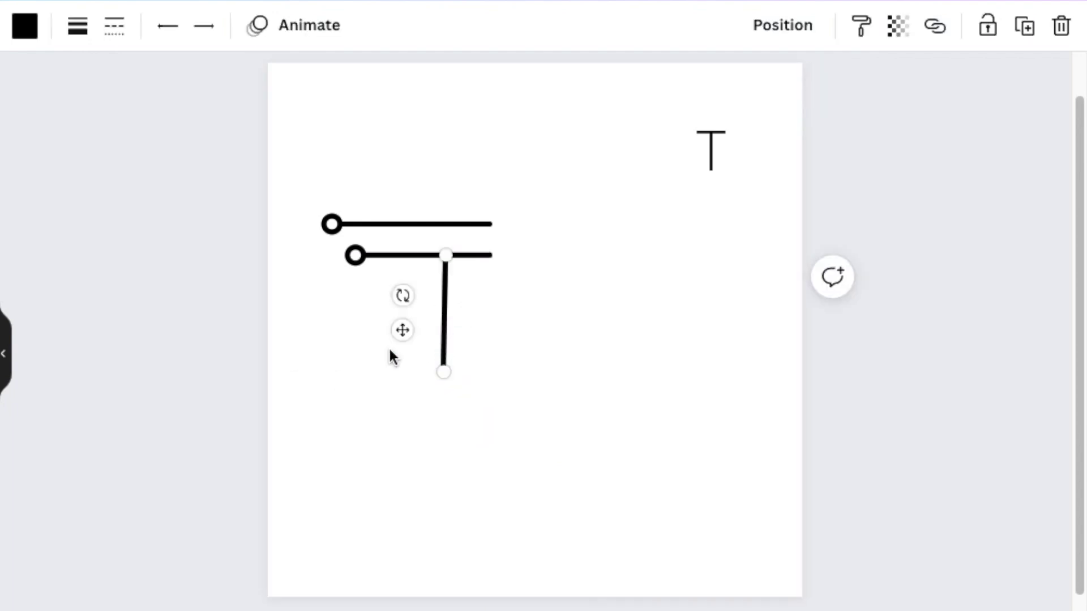
{"action": "left_click", "coordinate": [288, 364]}
Paste a second vertical line beside the first and shorten it to 70.
{"action": "key", "text": "ctrl+v"}
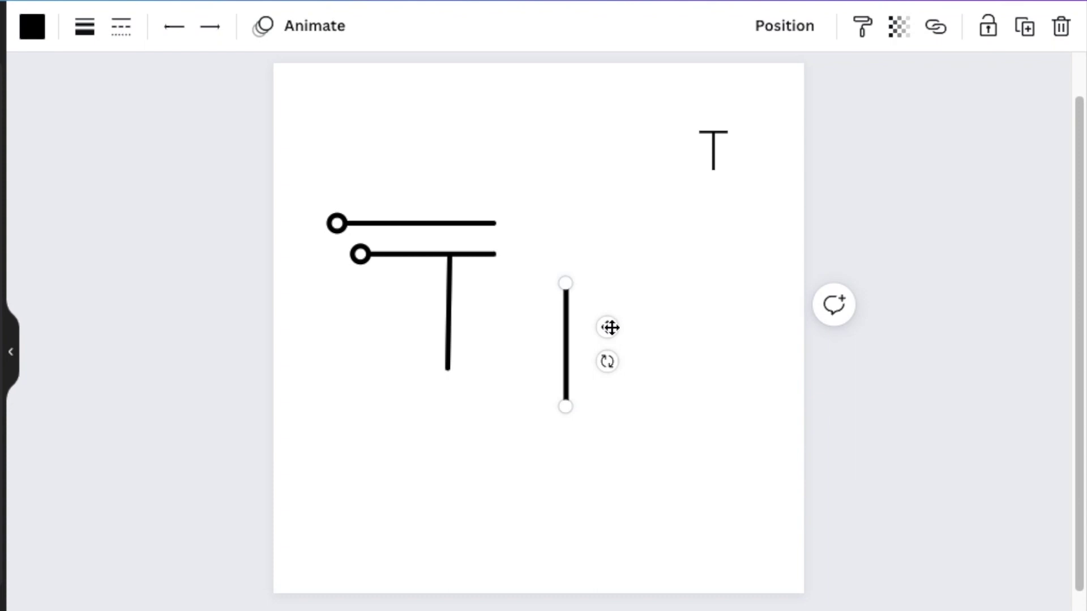
{"action": "left_click_drag", "start_coordinate": [610, 328], "coordinate": [465, 298]}
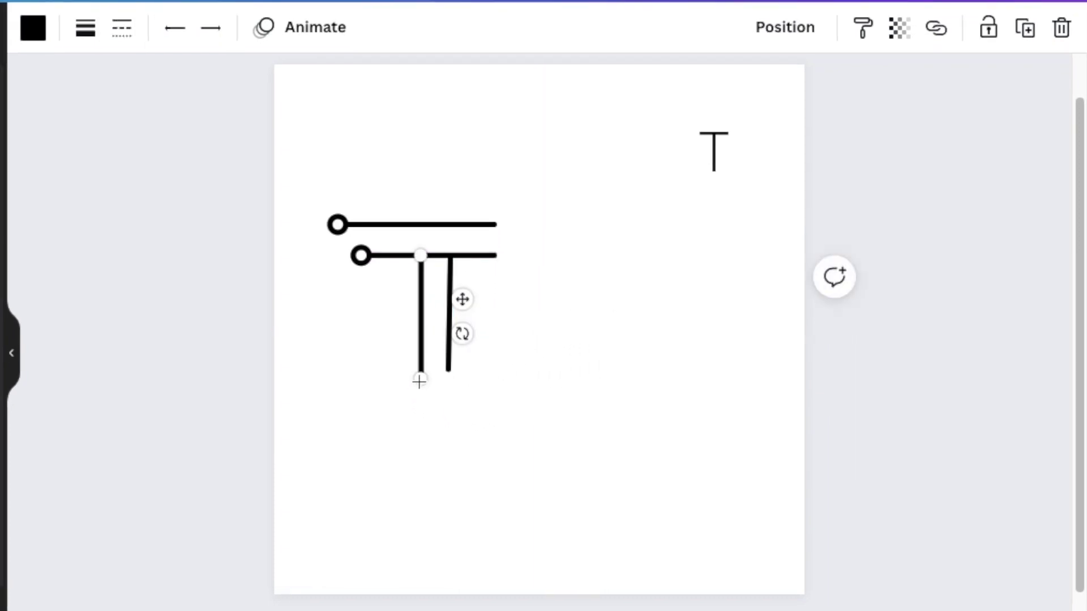
{"action": "left_click_drag", "start_coordinate": [420, 381], "coordinate": [422, 333]}
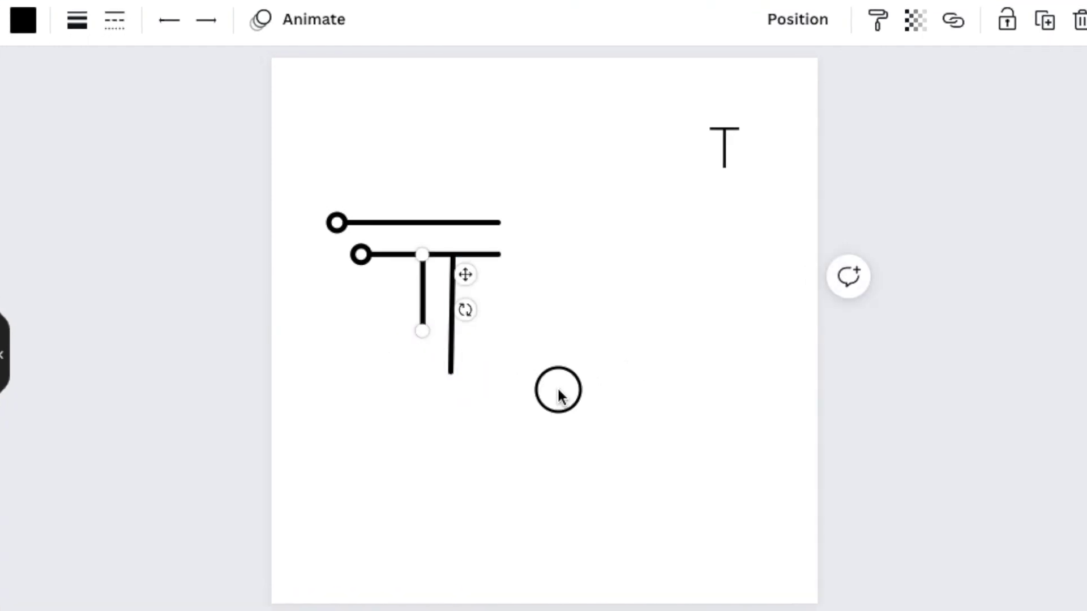
{"action": "left_click", "coordinate": [559, 395]}
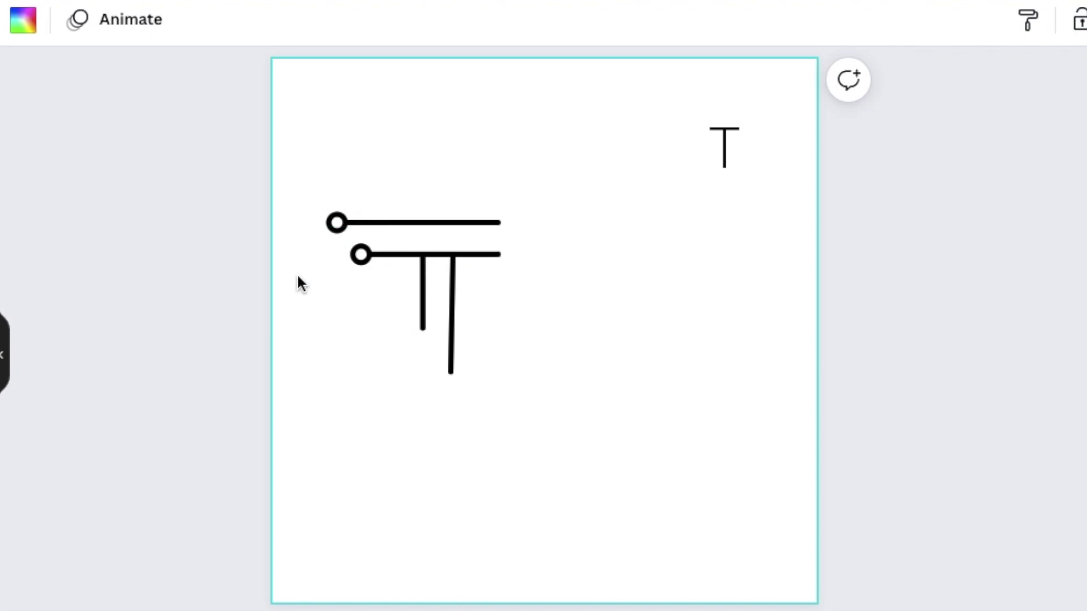
Duplicate the top circle-ended line and move the copy to the foot of the longer stem.
{"action": "left_click", "coordinate": [449, 221]}
{"action": "key", "text": "ctrl+d"}
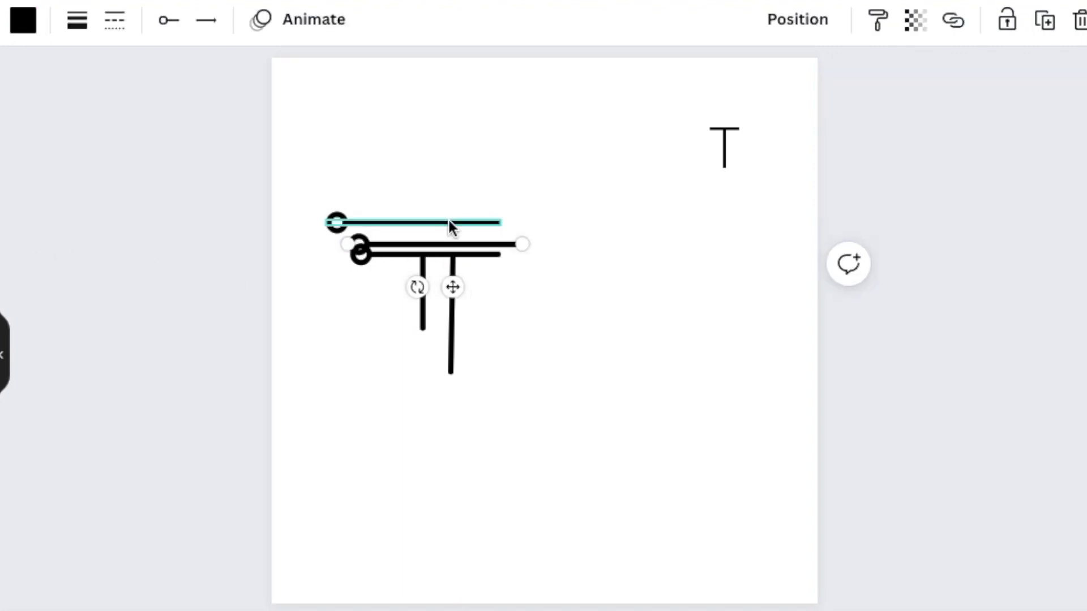
{"action": "left_click_drag", "start_coordinate": [451, 287], "coordinate": [382, 417]}
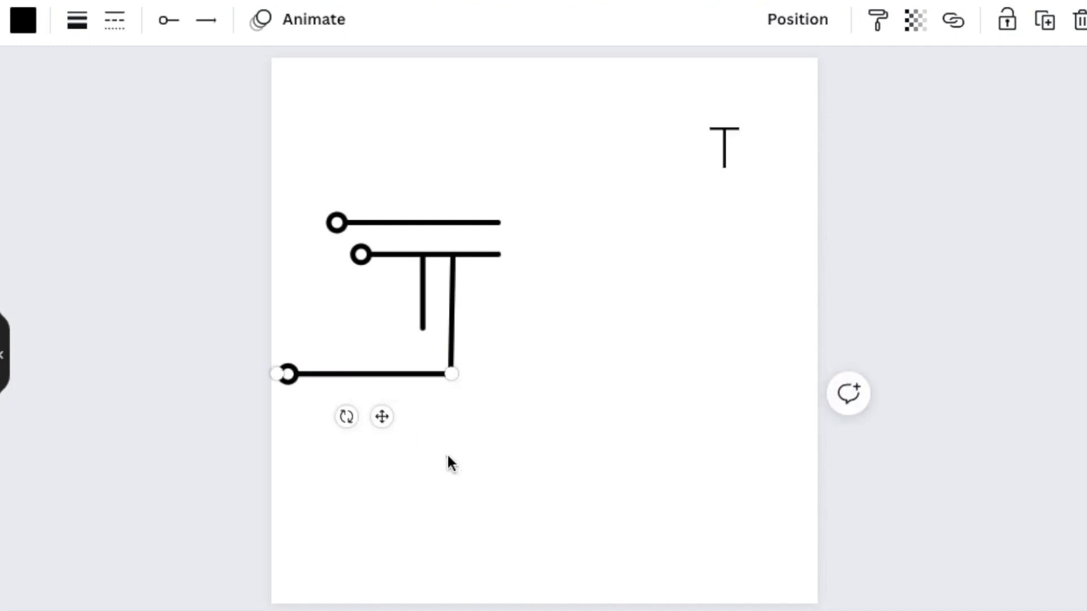
{"action": "left_click", "coordinate": [449, 461]}
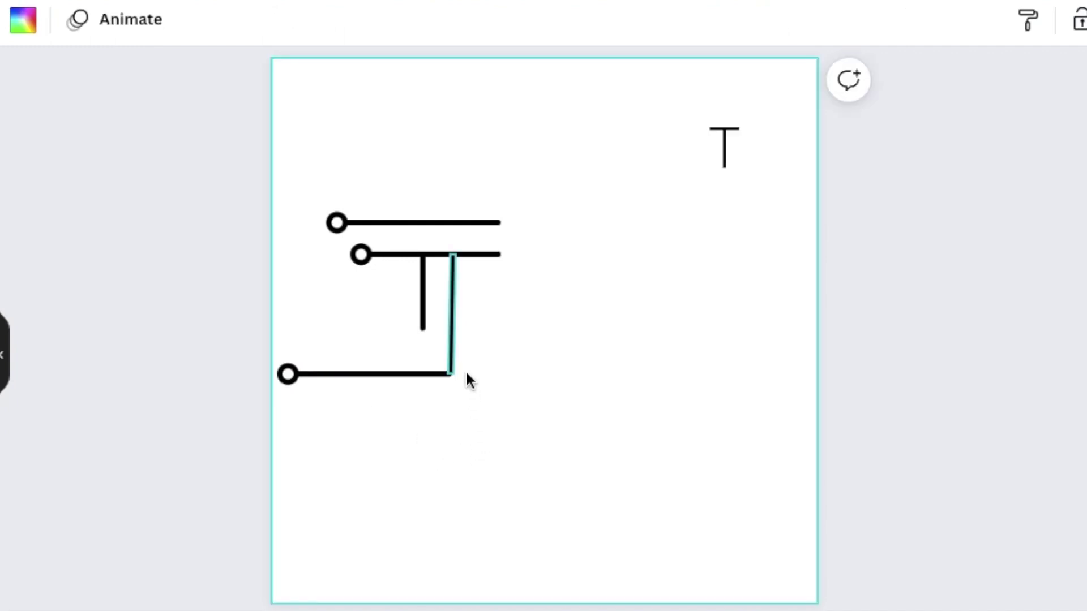
Shorten the bottom line from its left end to 66 so it branches from the stem.
{"action": "left_click", "coordinate": [430, 374]}
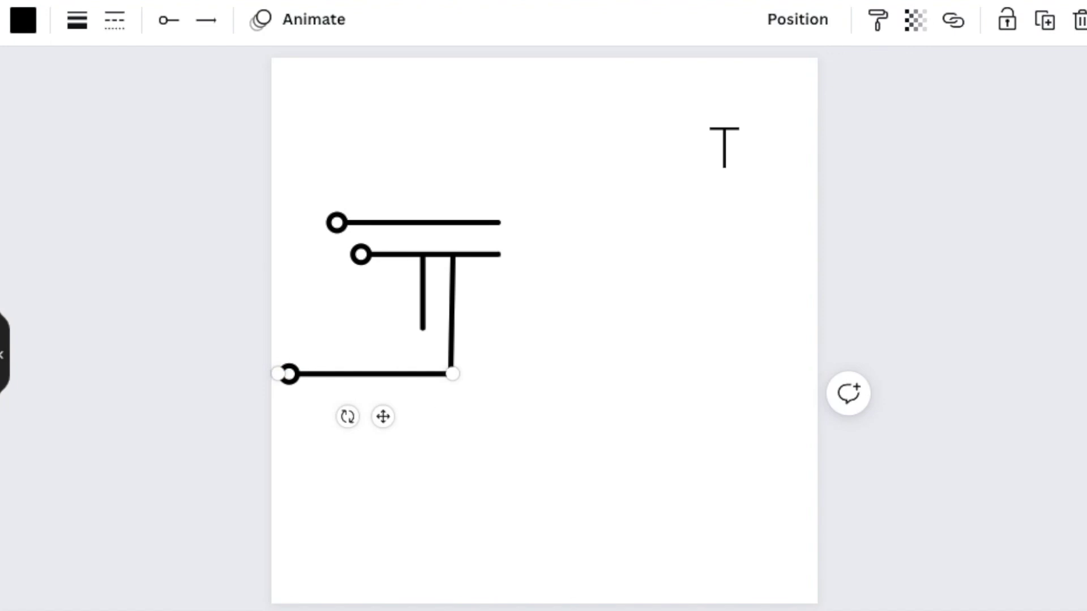
{"action": "left_click", "coordinate": [633, 454]}
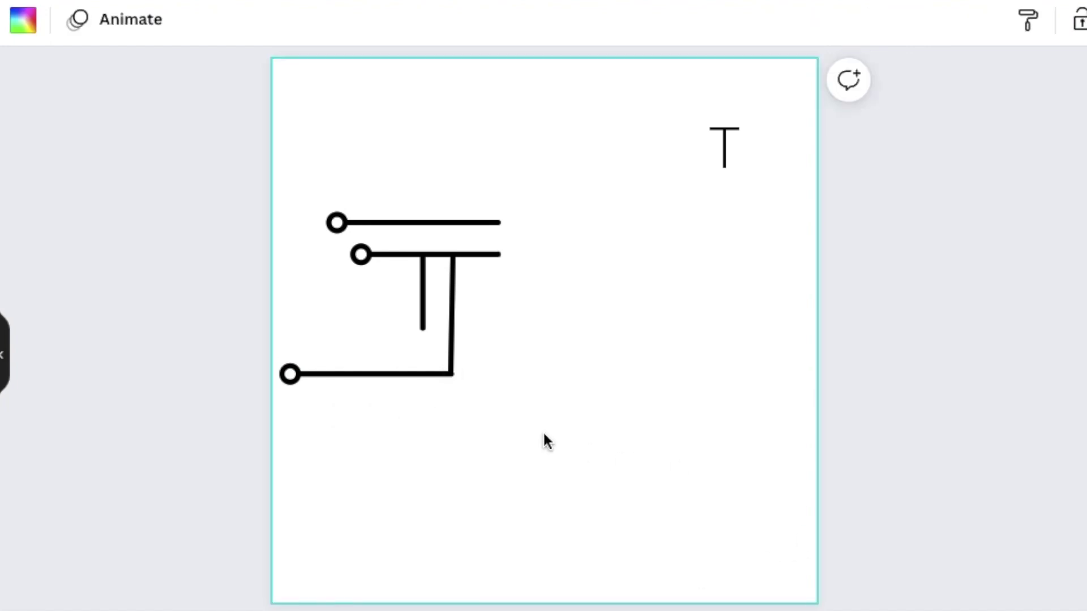
{"action": "left_click", "coordinate": [443, 375]}
{"action": "left_click", "coordinate": [333, 464]}
{"action": "left_click", "coordinate": [285, 378]}
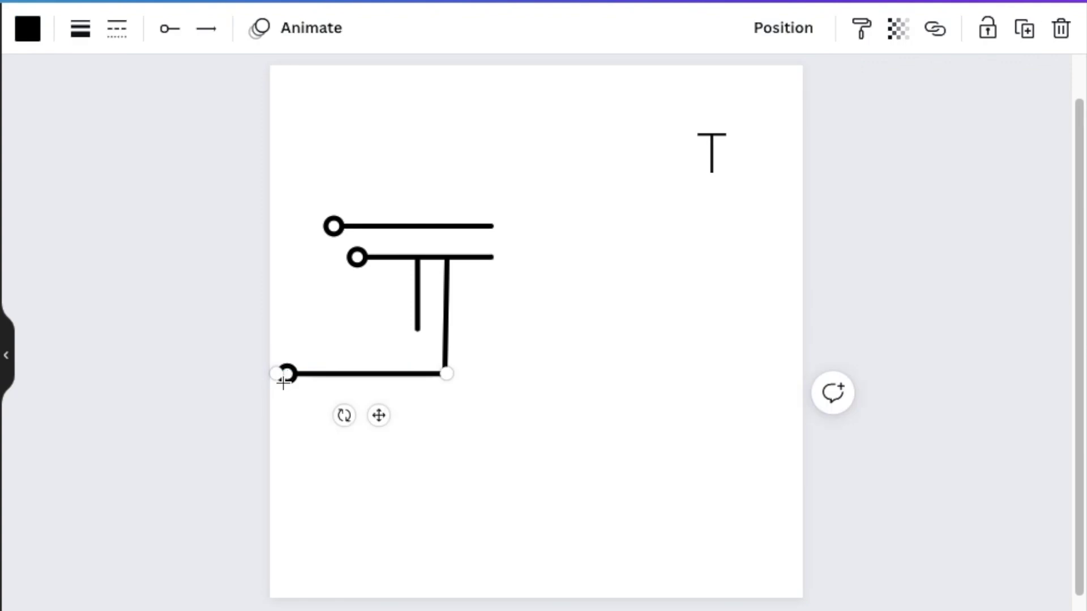
{"action": "left_click_drag", "start_coordinate": [273, 373], "coordinate": [375, 370]}
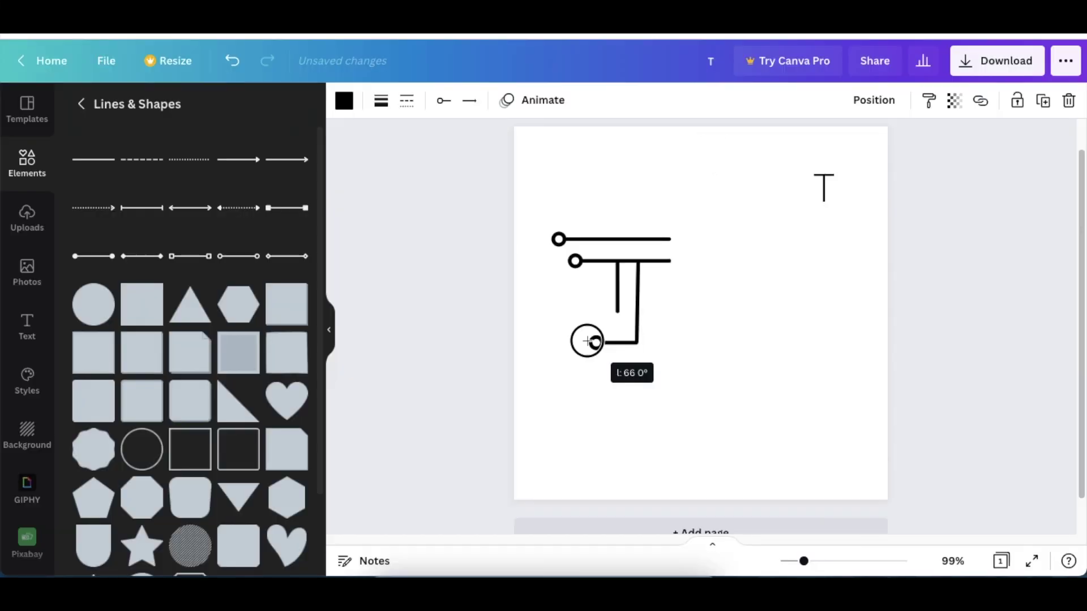
{"action": "left_click_drag", "start_coordinate": [587, 342], "coordinate": [594, 342]}
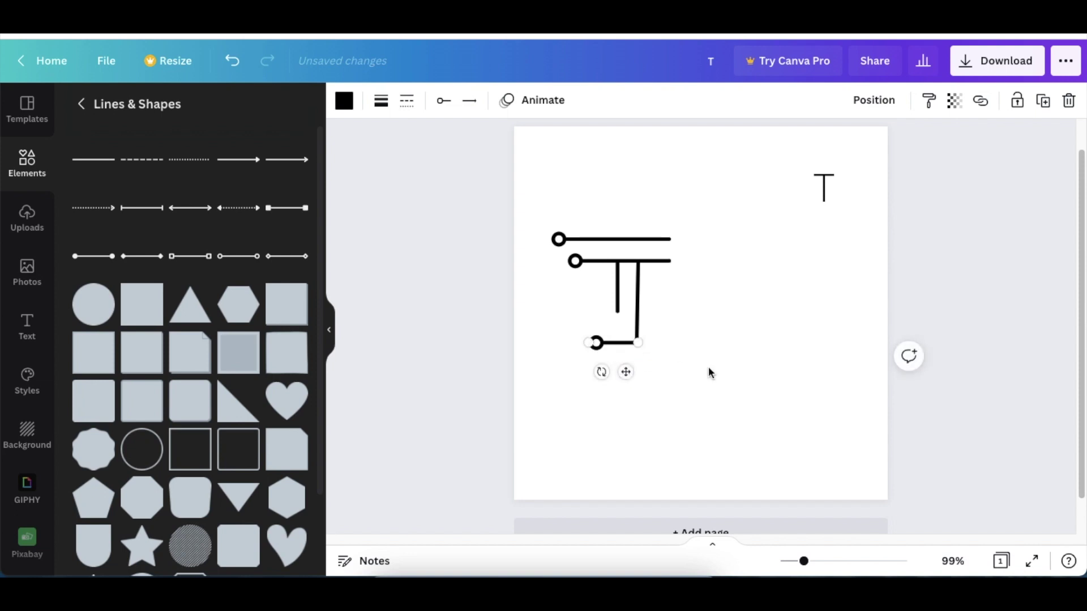
{"action": "left_click", "coordinate": [706, 391]}
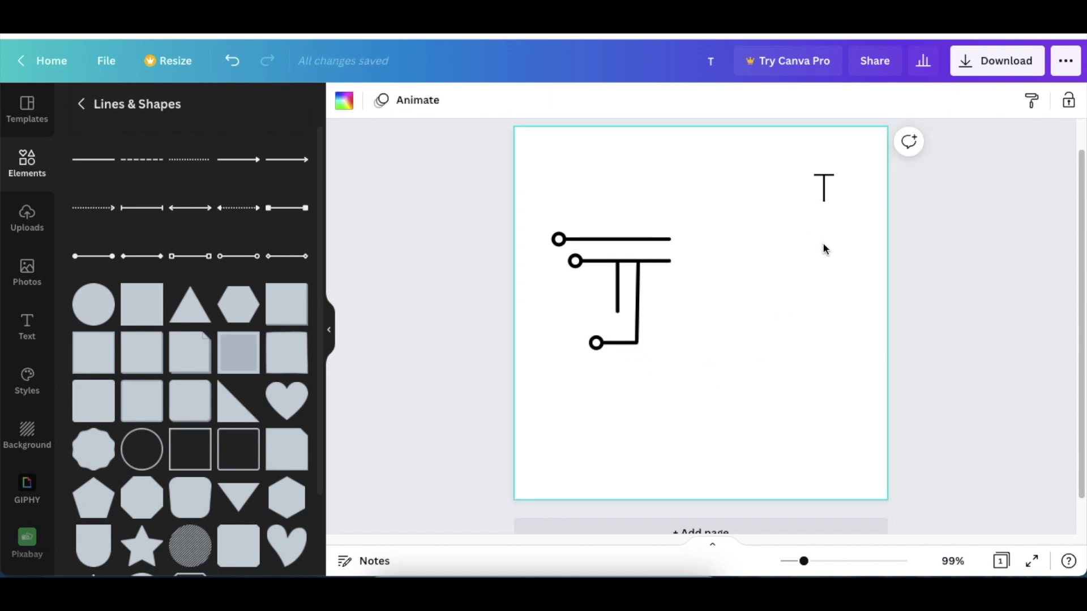
Group the blue circuit lines of the T and shift the group right.
{"action": "left_click", "coordinate": [825, 192]}
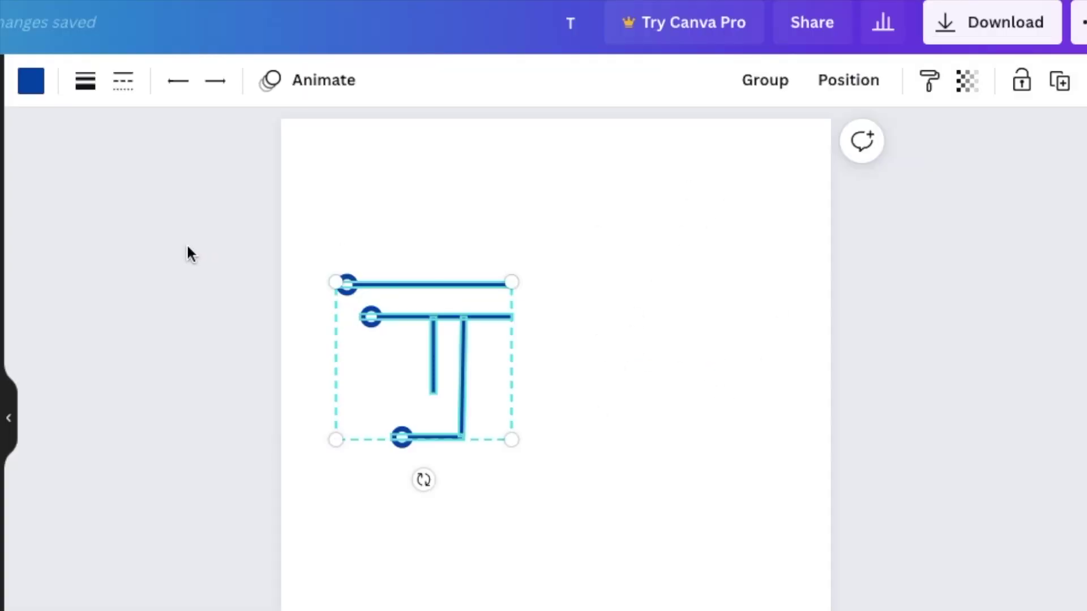
{"action": "left_click", "coordinate": [773, 81]}
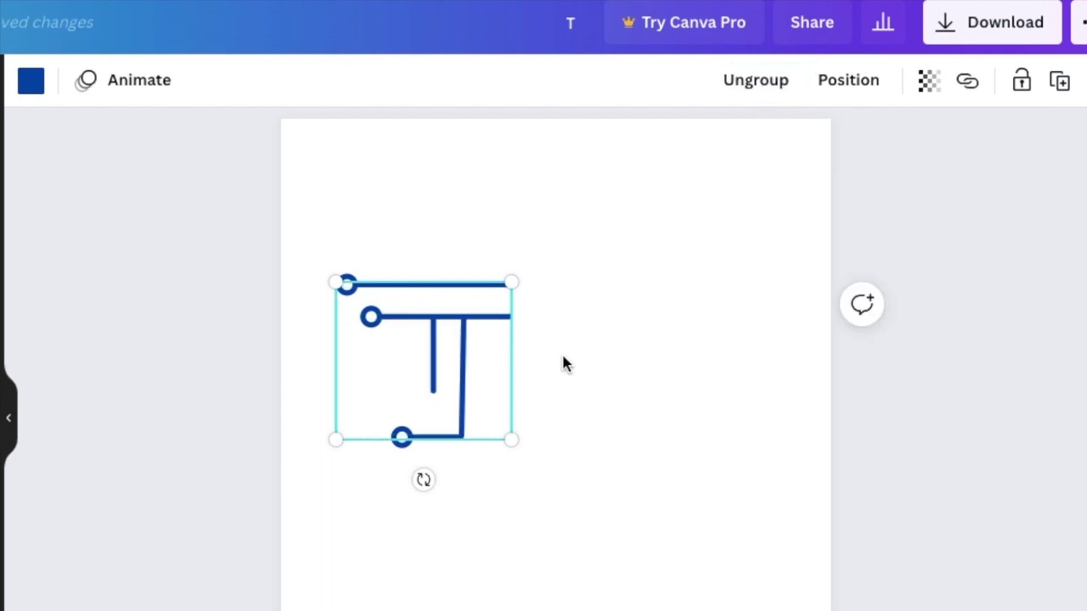
{"action": "left_click_drag", "start_coordinate": [438, 399], "coordinate": [468, 392]}
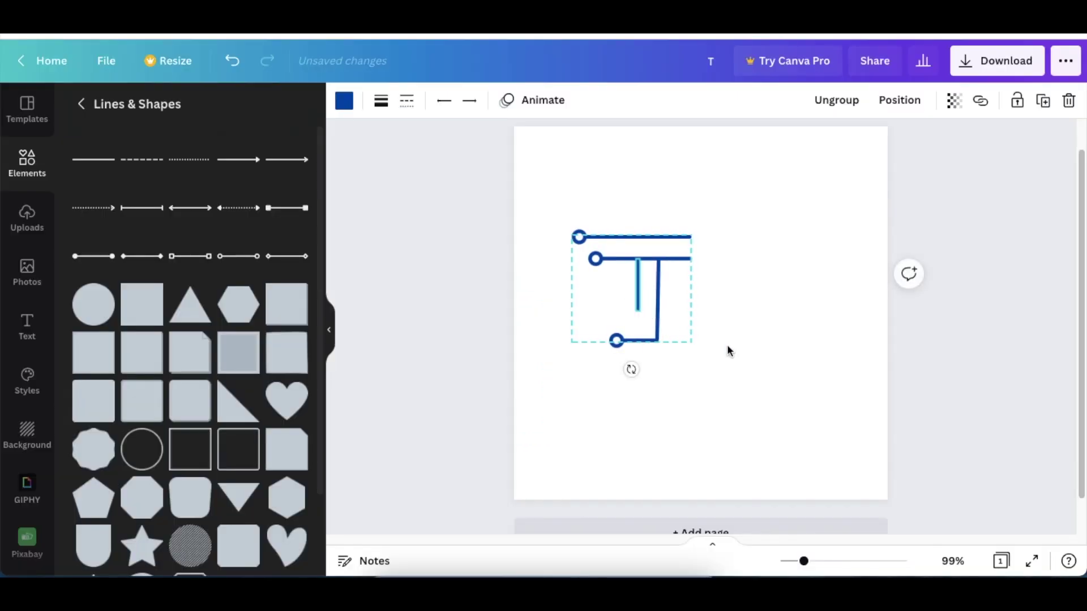
{"action": "left_click", "coordinate": [729, 350]}
Add a paragraph text box and place it beside the T's stem.
{"action": "left_click", "coordinate": [463, 335]}
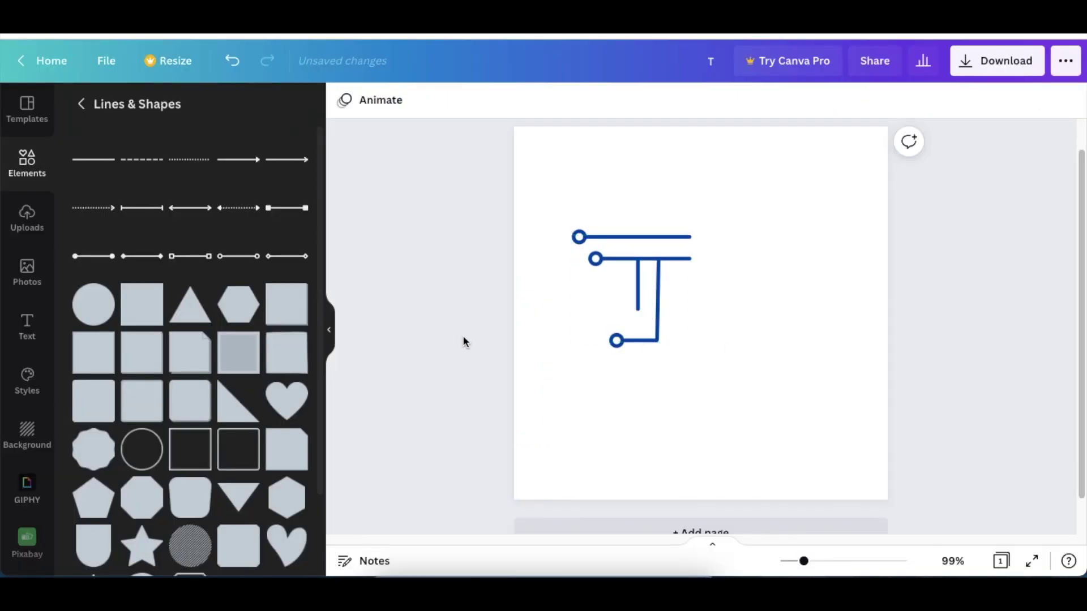
{"action": "key", "text": "t"}
{"action": "left_click_drag", "start_coordinate": [721, 357], "coordinate": [762, 361]}
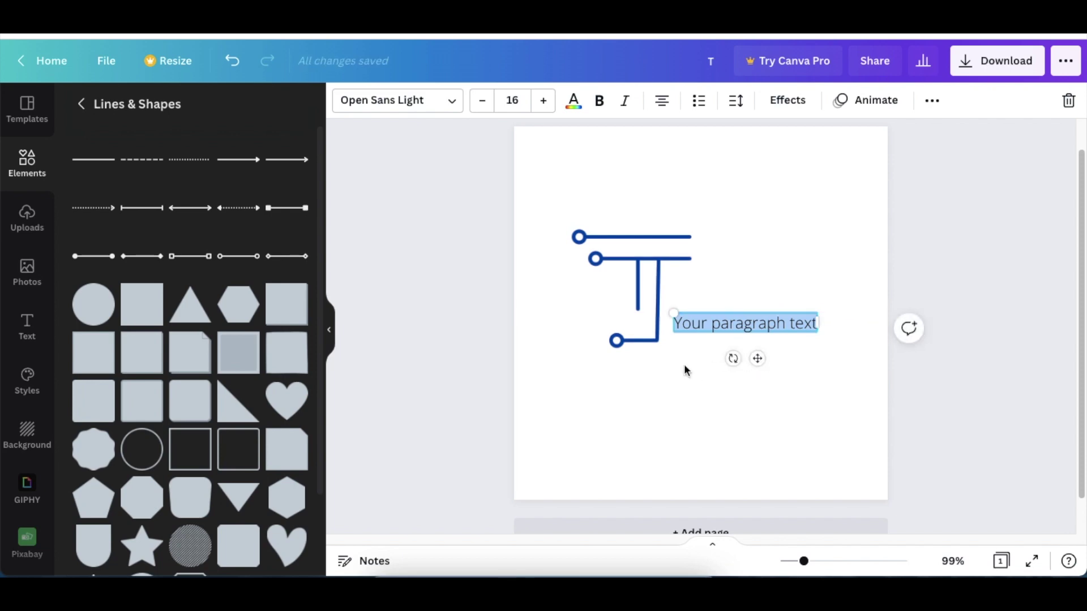
Search fonts for 'tech' and apply Mokoto to the text box.
{"action": "left_click", "coordinate": [449, 112]}
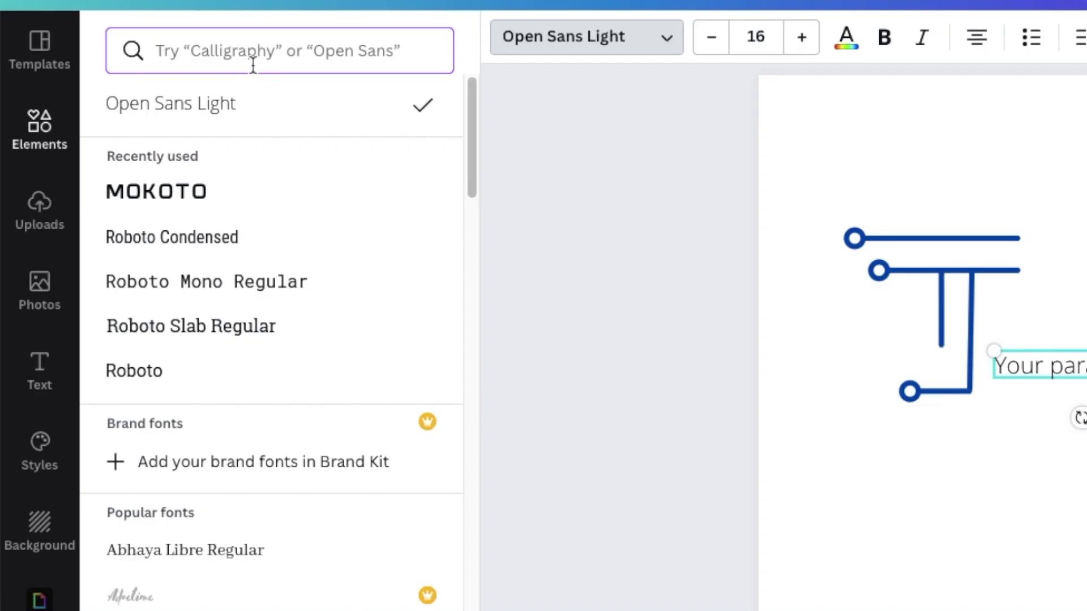
{"action": "type", "text": "te"}
{"action": "key", "text": "BackSpace"}
{"action": "key", "text": "BackSpace"}
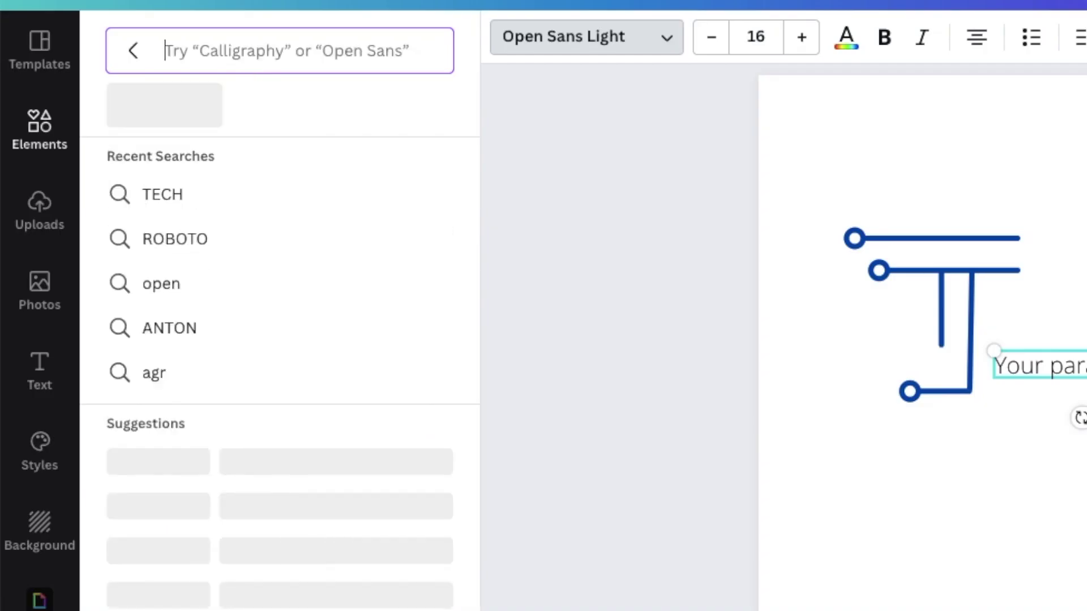
{"action": "type", "text": "tecg"}
{"action": "key", "text": "BackSpace"}
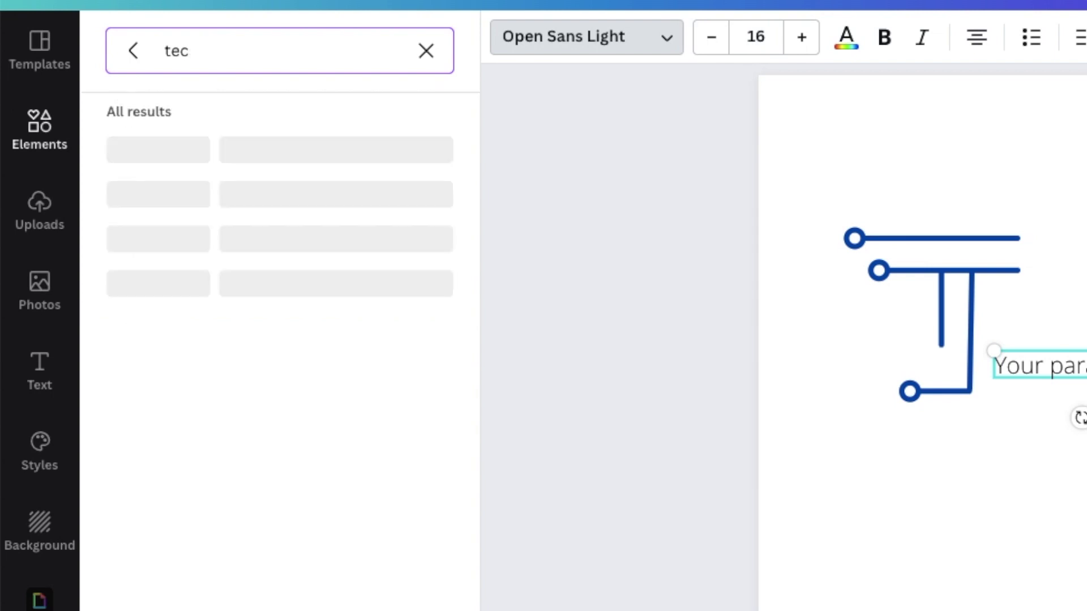
{"action": "type", "text": "n"}
{"action": "key", "text": "BackSpace"}
{"action": "type", "text": "h"}
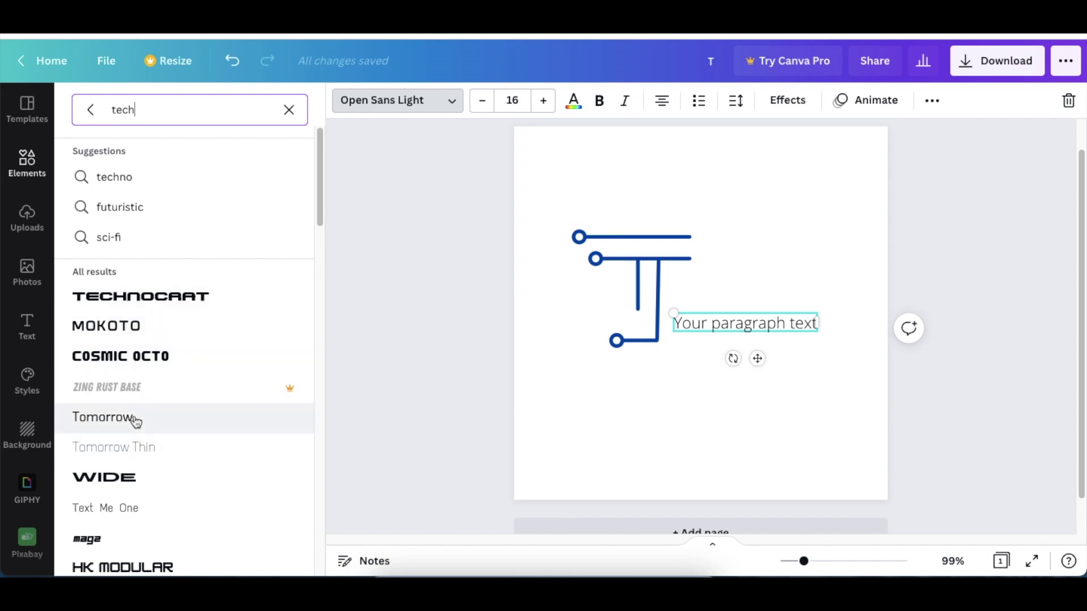
{"action": "left_click", "coordinate": [118, 331]}
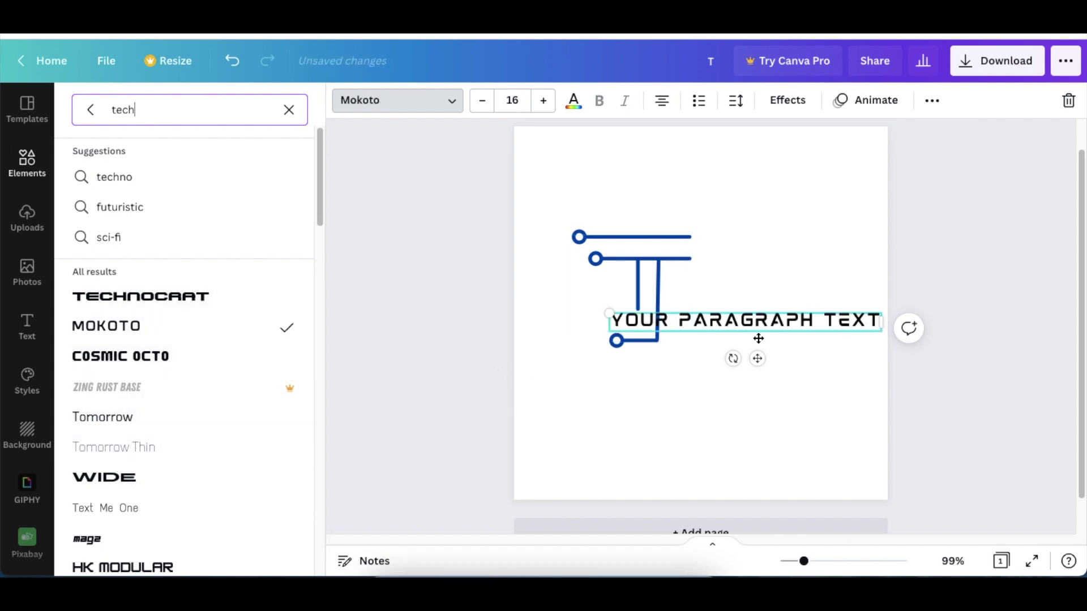
Replace the text with 'ECHNO', enlarge it to size 35 and place it against the T.
{"action": "double_click", "coordinate": [772, 323]}
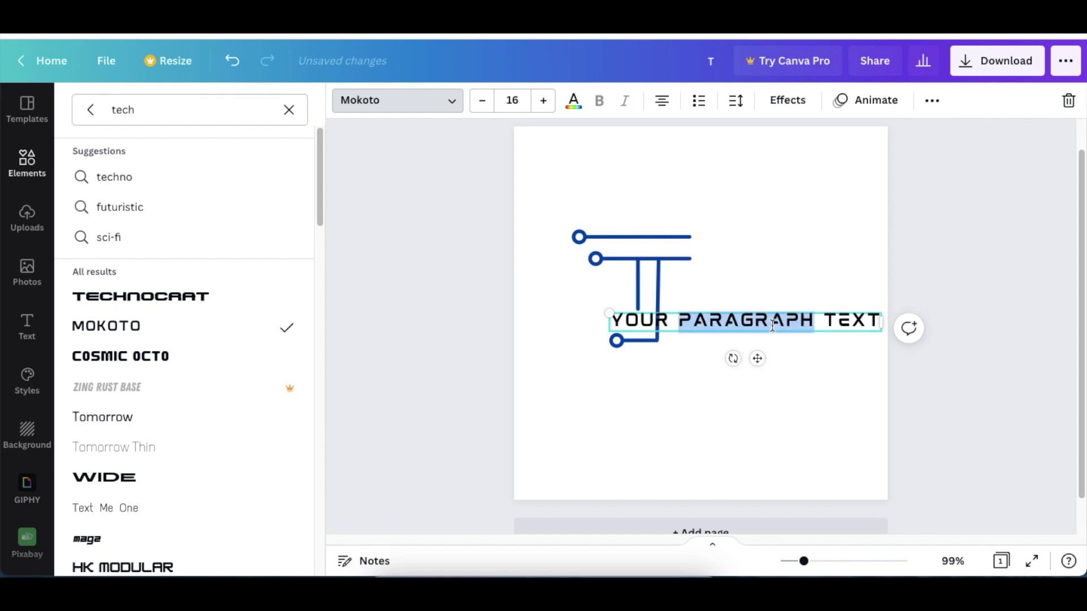
{"action": "triple_click", "coordinate": [773, 326]}
{"action": "type", "text": "E"}
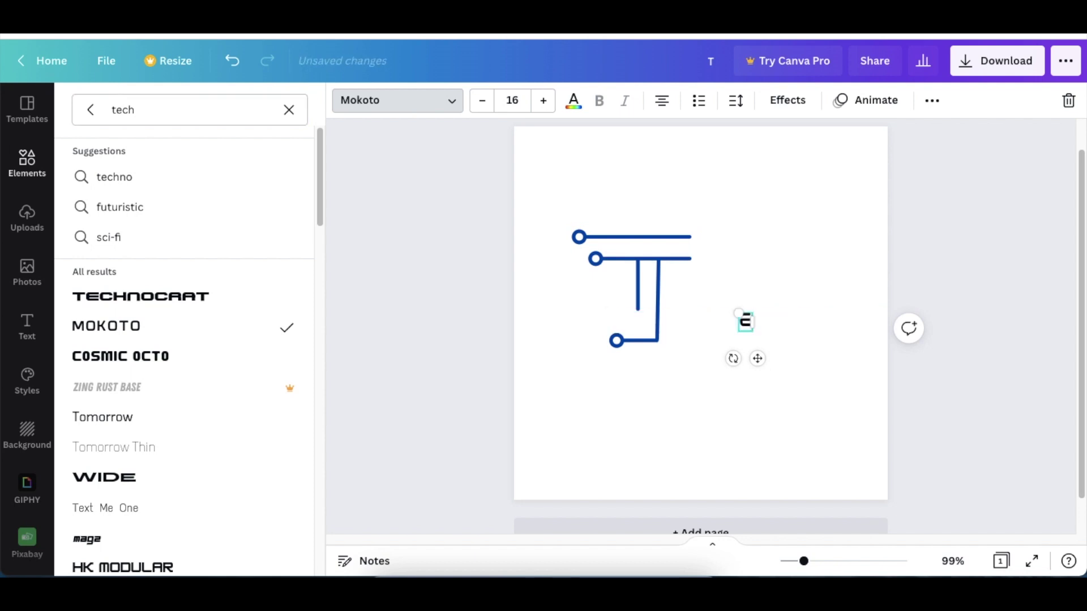
{"action": "type", "text": "CHNO"}
{"action": "left_click_drag", "start_coordinate": [702, 309], "coordinate": [626, 300]}
{"action": "left_click", "coordinate": [513, 101]}
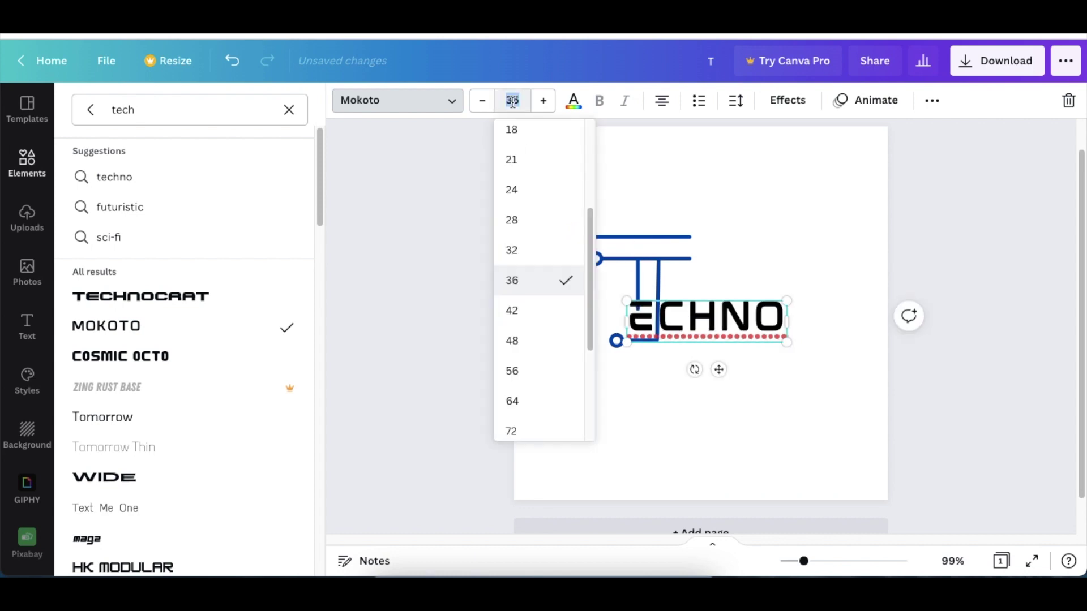
{"action": "left_click_drag", "start_coordinate": [719, 369], "coordinate": [751, 378]}
{"action": "left_click", "coordinate": [535, 361]}
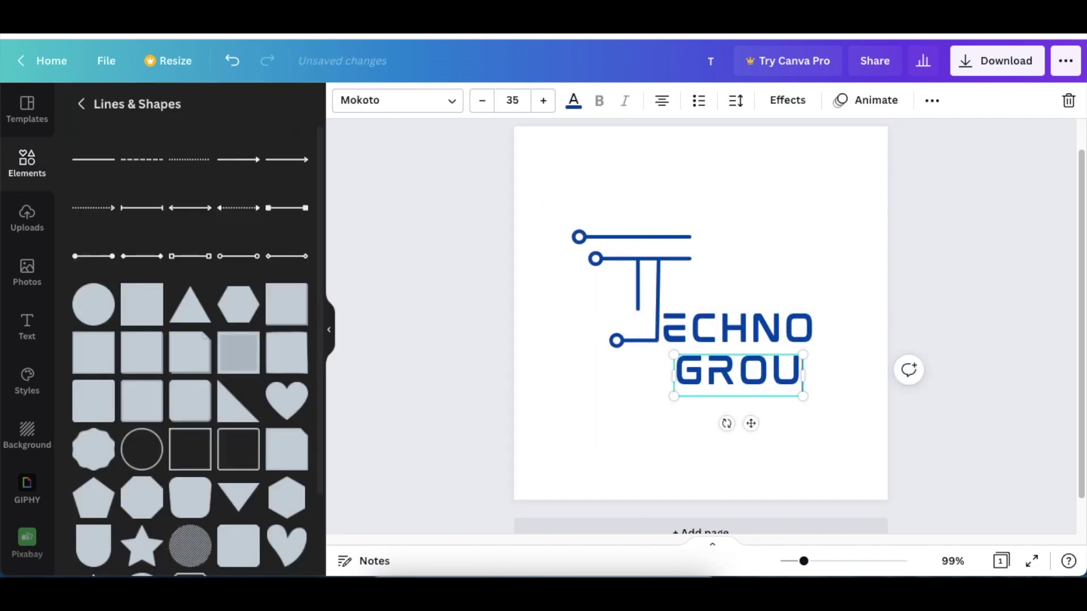
Finish 'GROUP' beneath ECHNO and centre the whole TECHNO GROUP logo on the page.
{"action": "type", "text": "P"}
{"action": "left_click_drag", "start_coordinate": [406, 158], "coordinate": [825, 449]}
{"action": "left_click_drag", "start_coordinate": [762, 387], "coordinate": [772, 378]}
{"action": "left_click", "coordinate": [788, 457]}
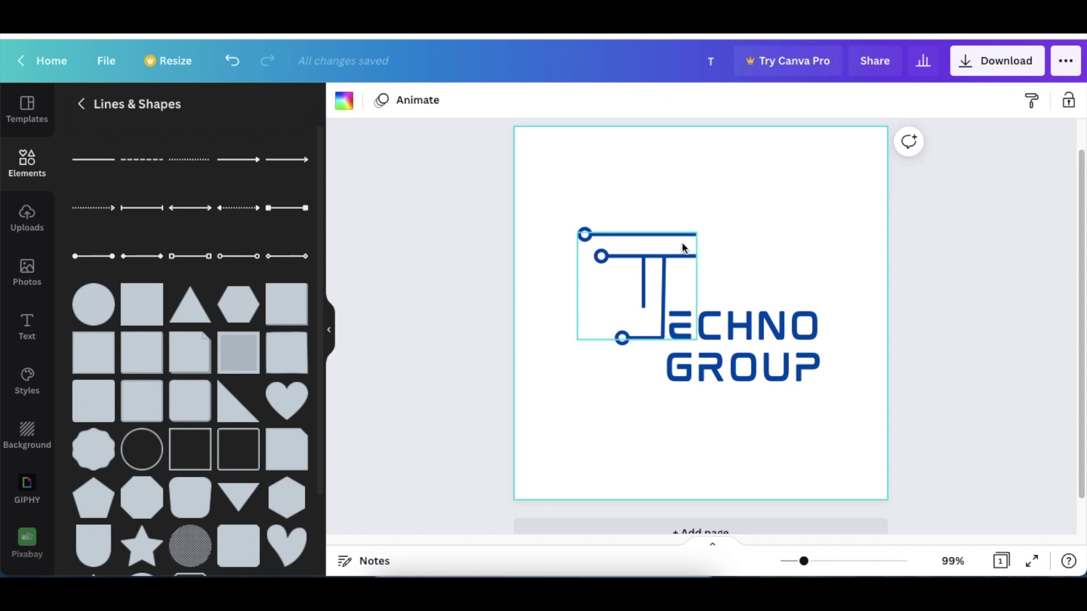
{"action": "left_click", "coordinate": [944, 270]}
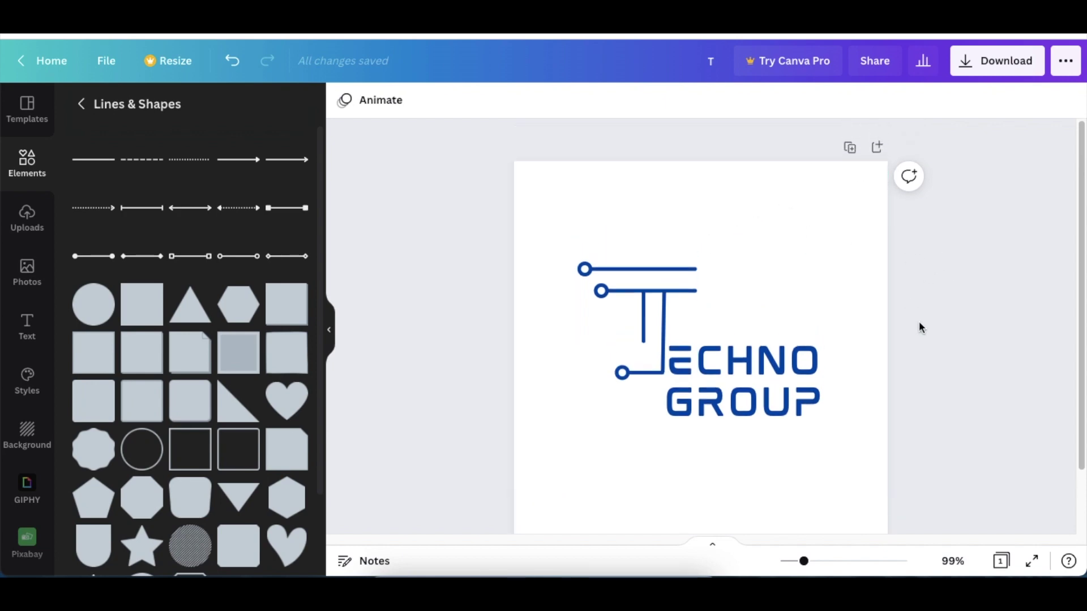
Duplicate the logo page and add a blue square flattened into a bar on page 2.
{"action": "left_click", "coordinate": [849, 146]}
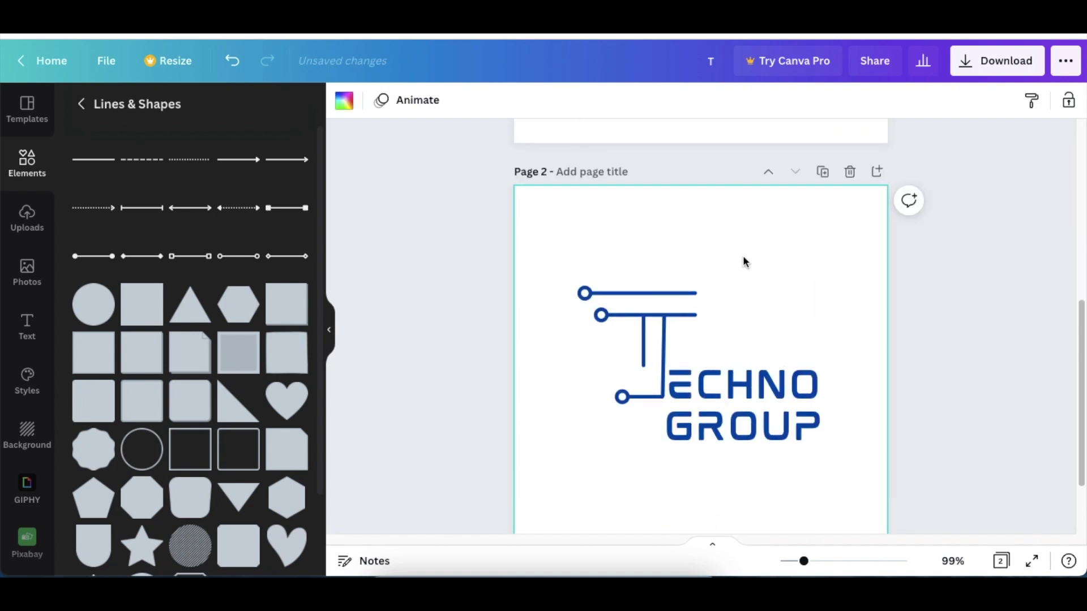
{"action": "left_click", "coordinate": [426, 346]}
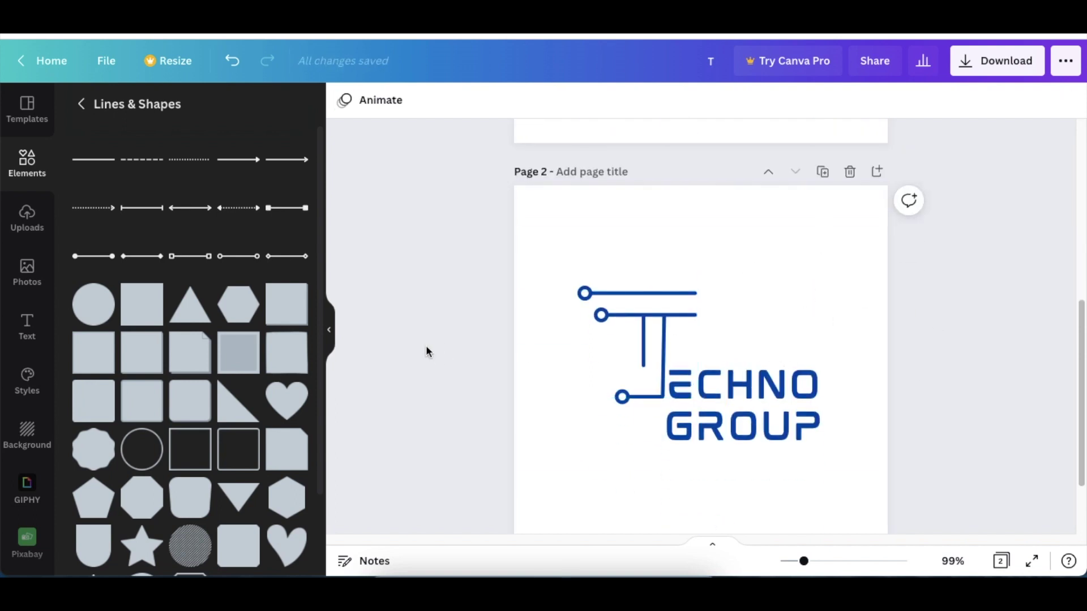
{"action": "left_click", "coordinate": [146, 309]}
{"action": "left_click_drag", "start_coordinate": [702, 476], "coordinate": [708, 303]}
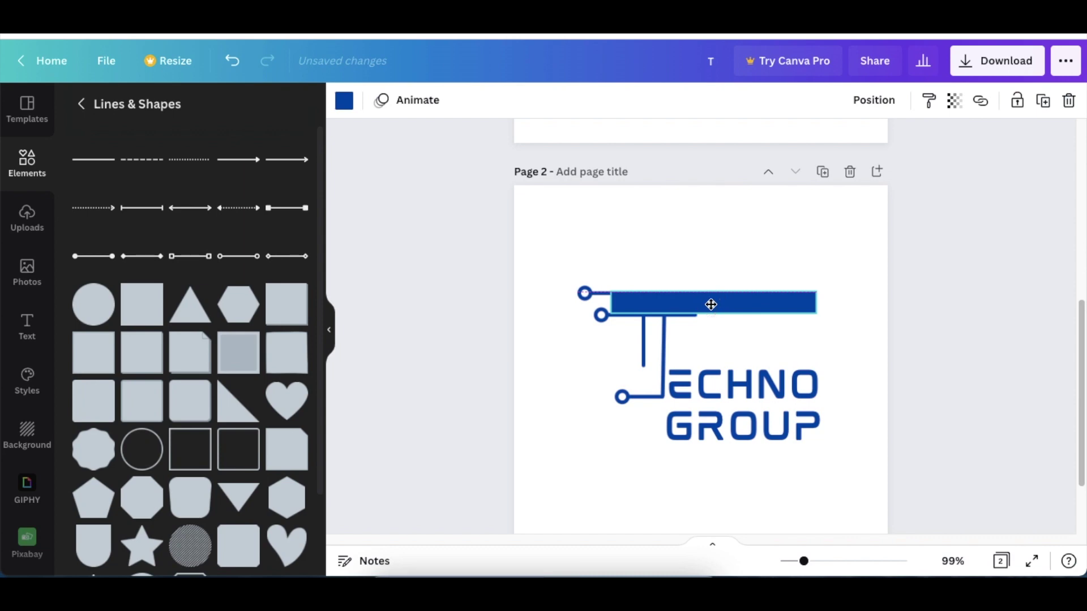
{"action": "left_click", "coordinate": [925, 405]}
Shorten the blue bar and adjust its top edge to thicken the T's top section.
{"action": "left_click", "coordinate": [713, 302]}
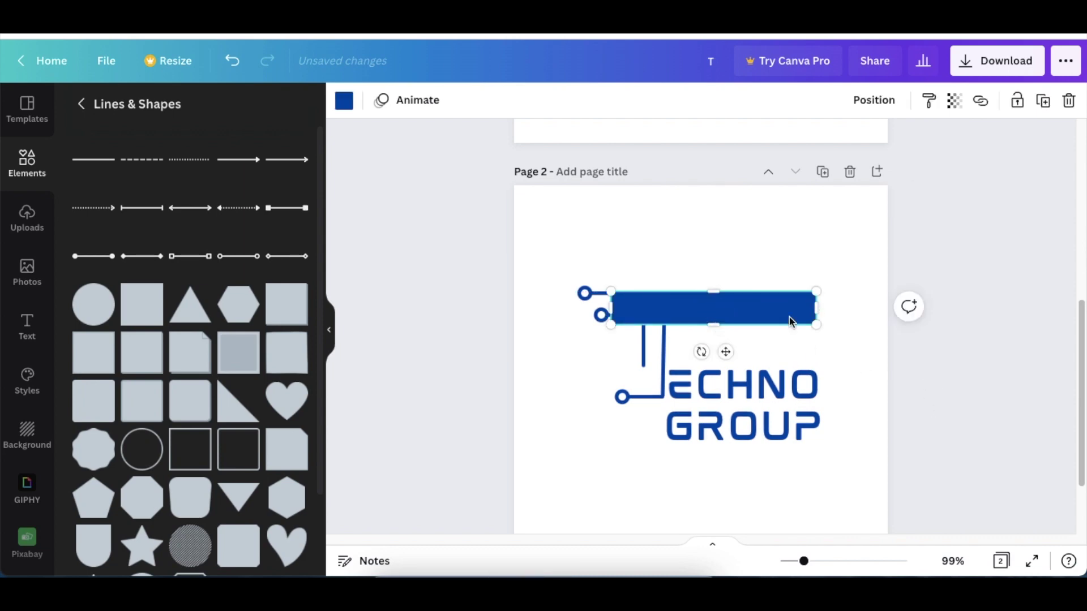
{"action": "left_click_drag", "start_coordinate": [816, 302], "coordinate": [696, 305]}
{"action": "left_click_drag", "start_coordinate": [608, 303], "coordinate": [660, 291]}
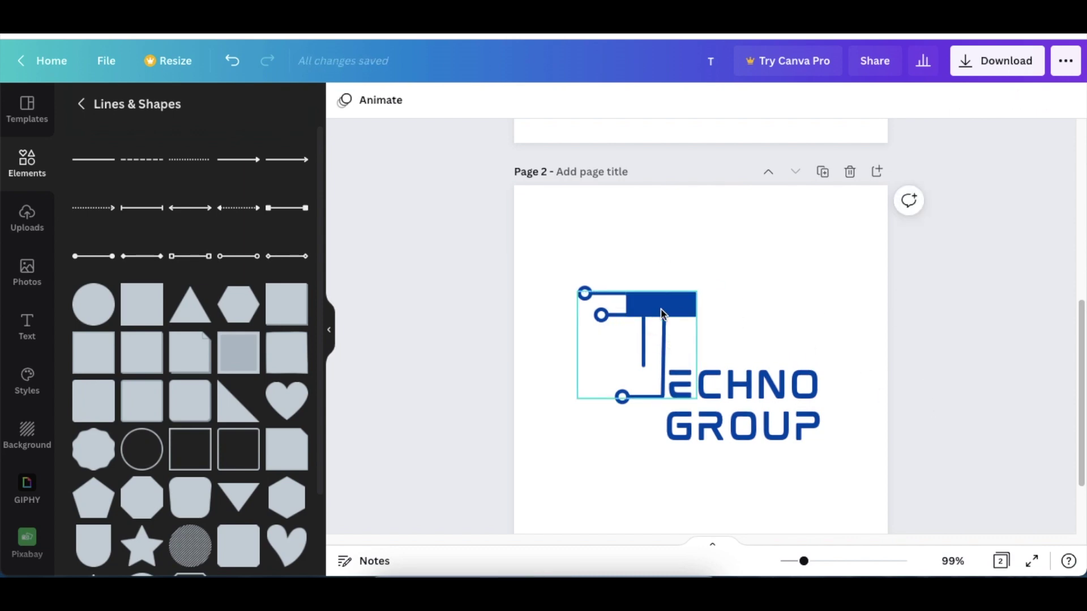
{"action": "left_click", "coordinate": [860, 421]}
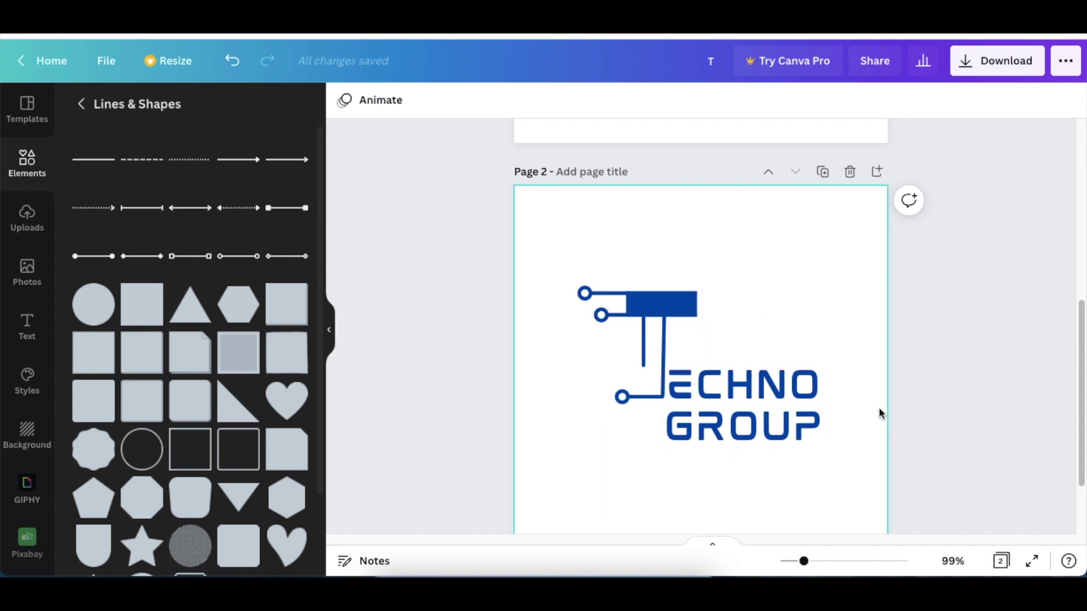
{"action": "scroll", "coordinate": [874, 398], "scroll_direction": "up", "scroll_amount": 5}
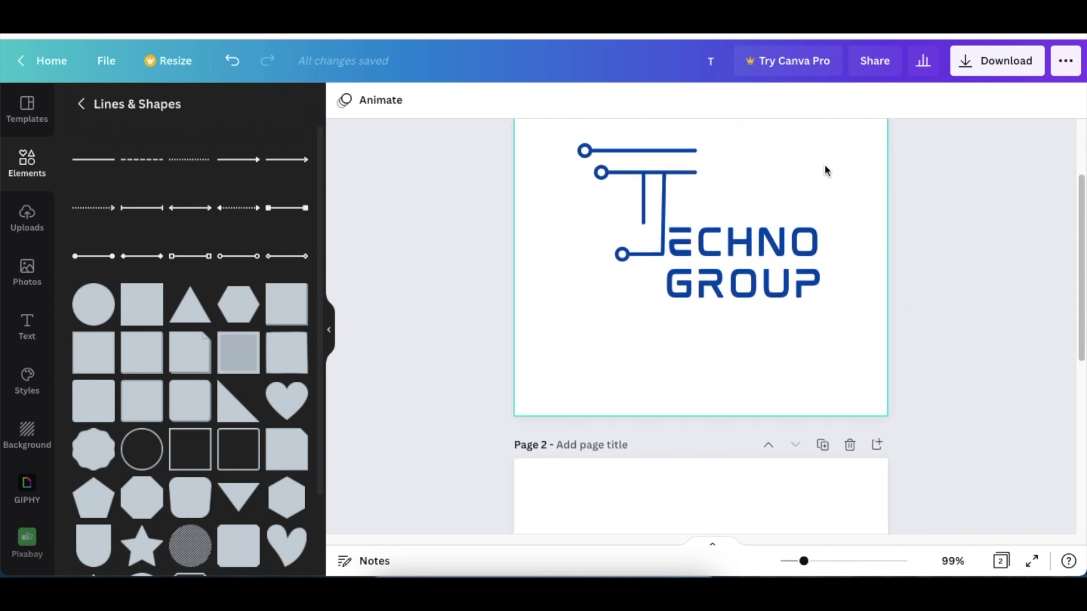
{"action": "scroll", "coordinate": [932, 254], "scroll_direction": "up", "scroll_amount": 2}
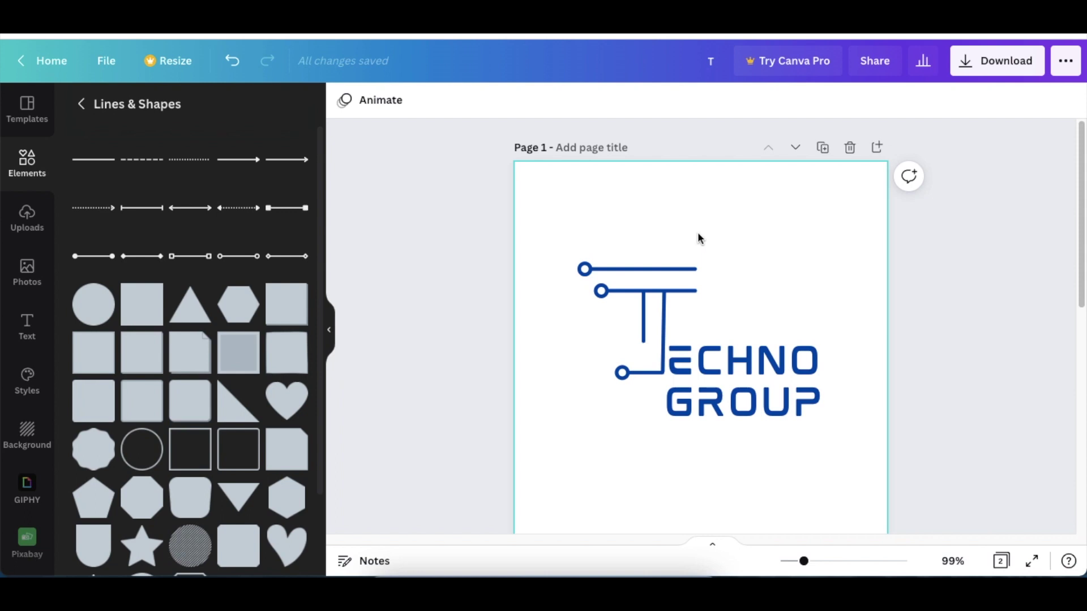
{"action": "scroll", "coordinate": [698, 235], "scroll_direction": "down", "scroll_amount": 3}
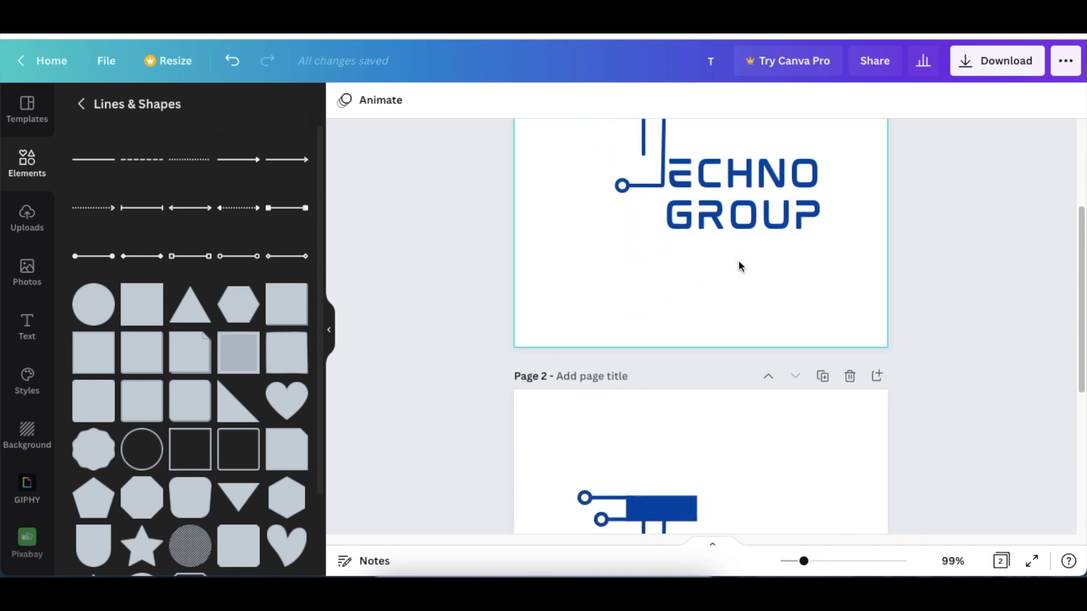
{"action": "scroll", "coordinate": [735, 266], "scroll_direction": "down", "scroll_amount": 3}
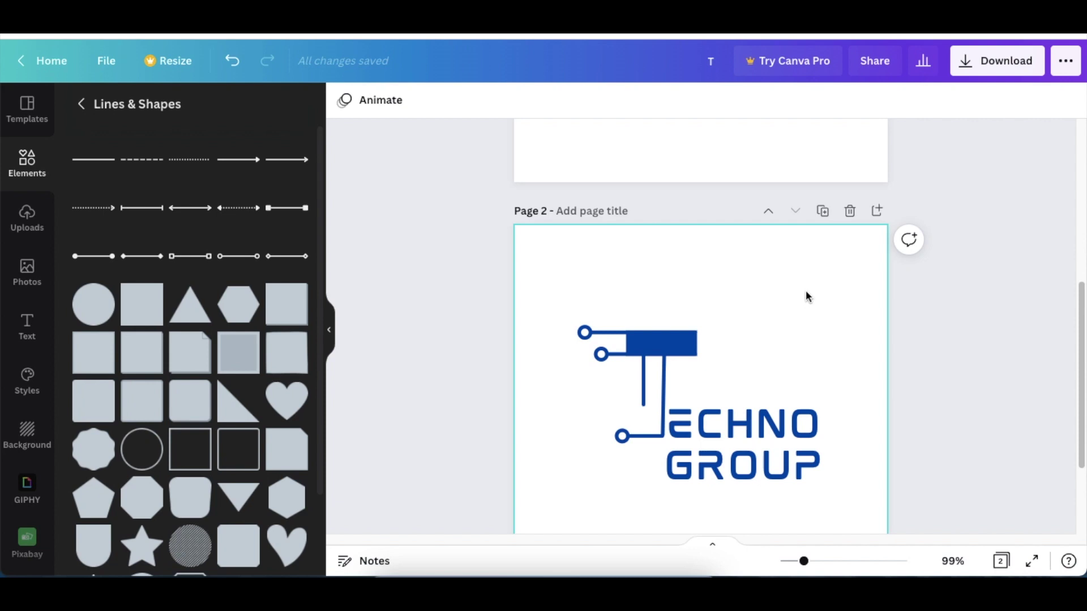
{"action": "scroll", "coordinate": [805, 292], "scroll_direction": "down", "scroll_amount": 1}
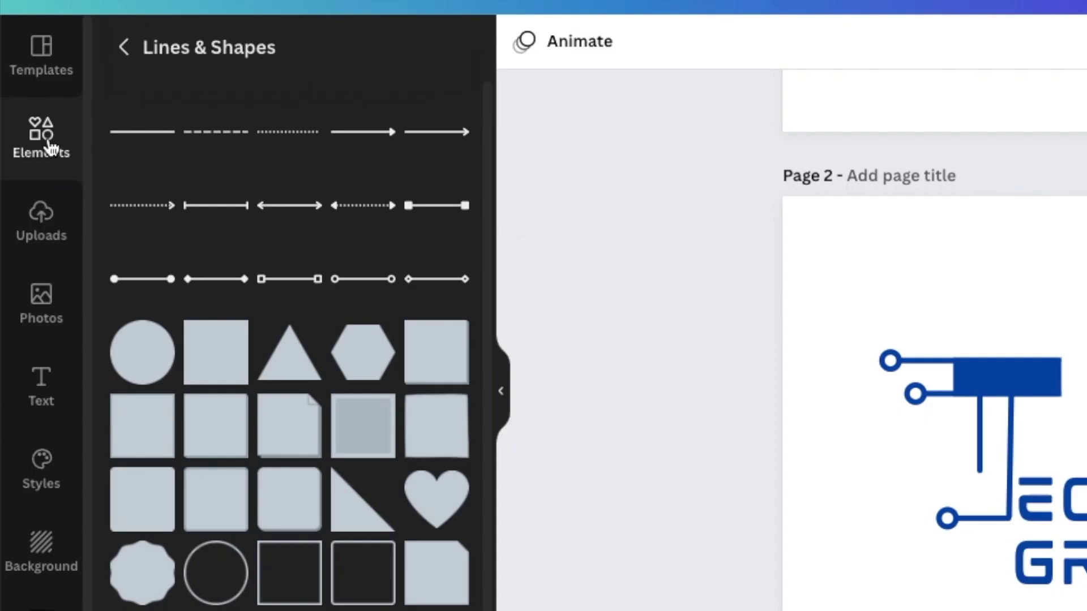
{"action": "left_click", "coordinate": [51, 149]}
Search elements for GRADIENT and drag a blue-to-teal gradient onto page 2 as background.
{"action": "left_click", "coordinate": [239, 52]}
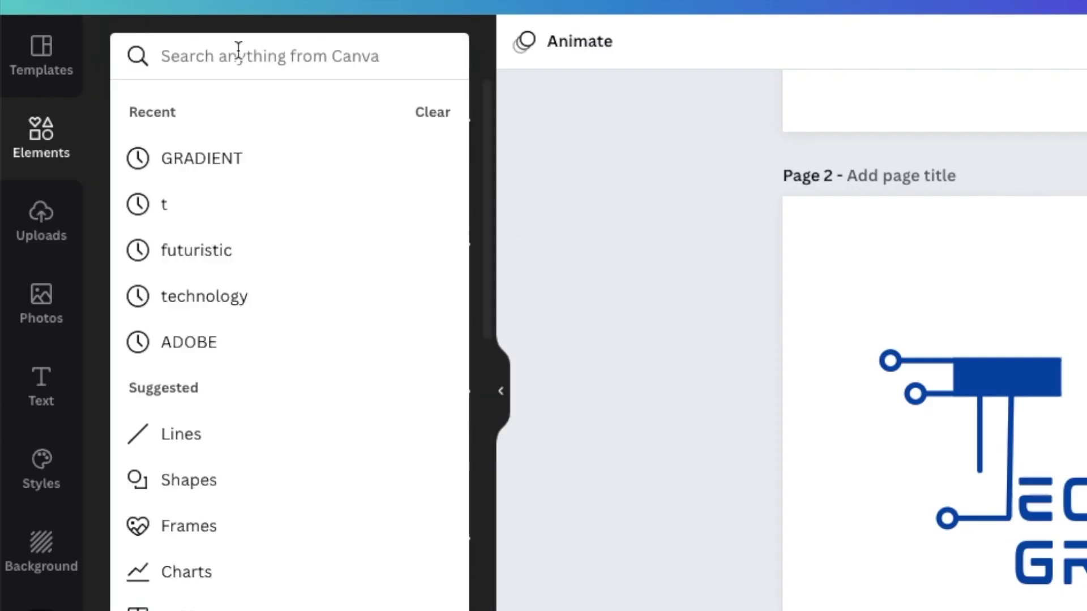
{"action": "type", "text": "gra"}
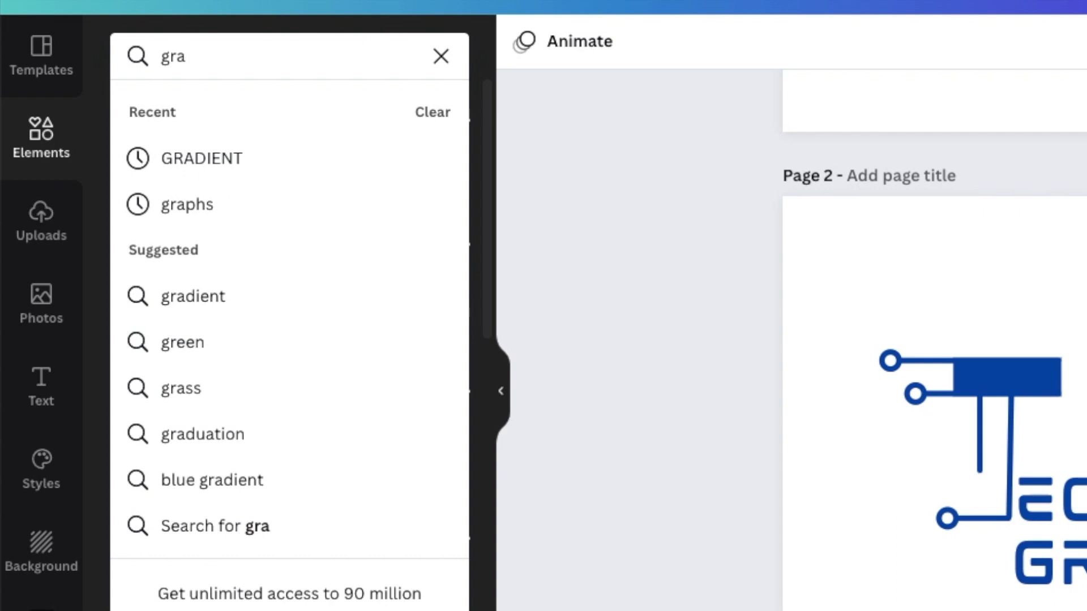
{"action": "left_click", "coordinate": [244, 158]}
{"action": "scroll", "coordinate": [271, 236], "scroll_direction": "down", "scroll_amount": 2}
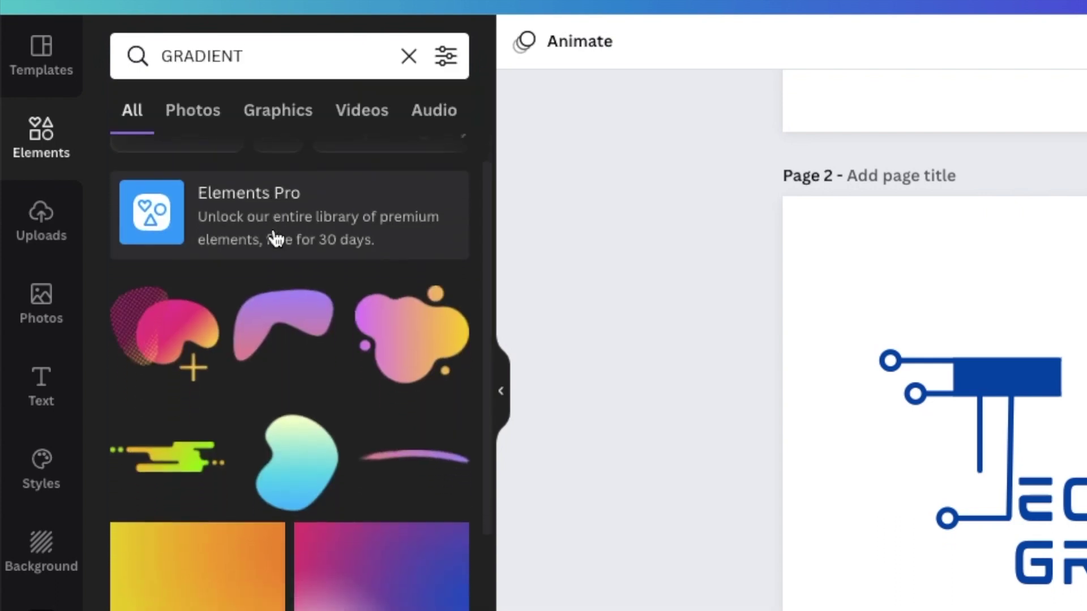
{"action": "scroll", "coordinate": [303, 268], "scroll_direction": "down", "scroll_amount": 4}
{"action": "scroll", "coordinate": [304, 351], "scroll_direction": "up", "scroll_amount": 1}
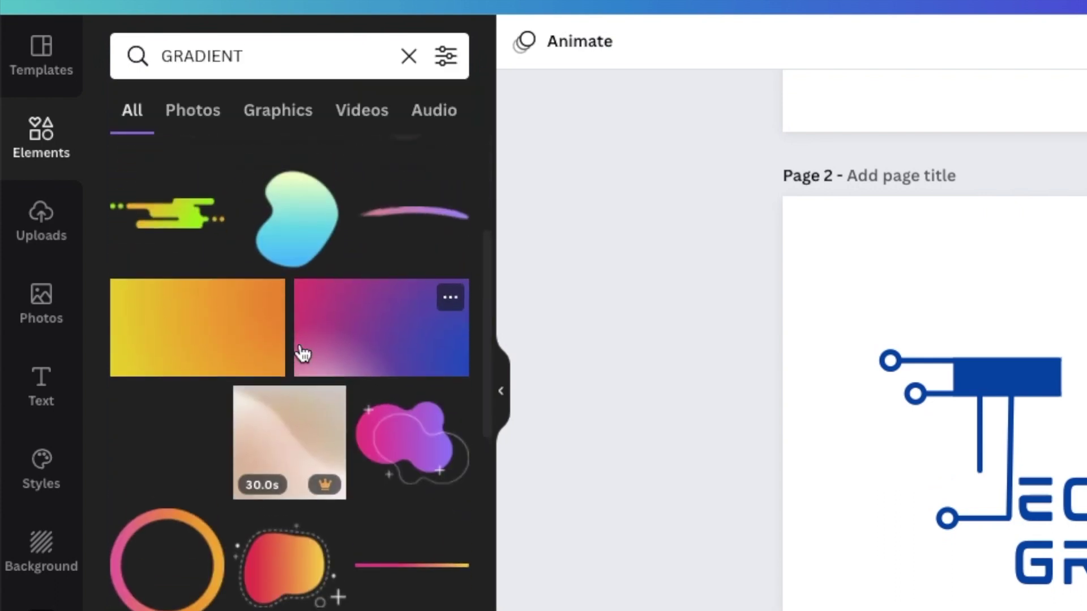
{"action": "scroll", "coordinate": [304, 350], "scroll_direction": "down", "scroll_amount": 5}
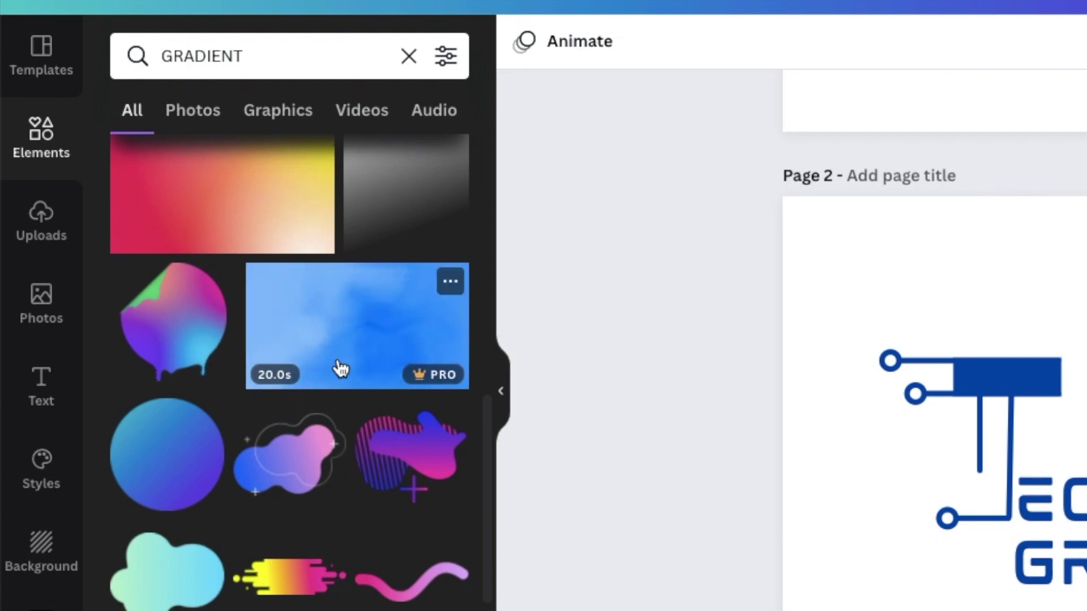
{"action": "scroll", "coordinate": [318, 450], "scroll_direction": "down", "scroll_amount": 1}
{"action": "scroll", "coordinate": [318, 450], "scroll_direction": "down", "scroll_amount": 3}
{"action": "left_click_drag", "start_coordinate": [206, 558], "coordinate": [795, 440]}
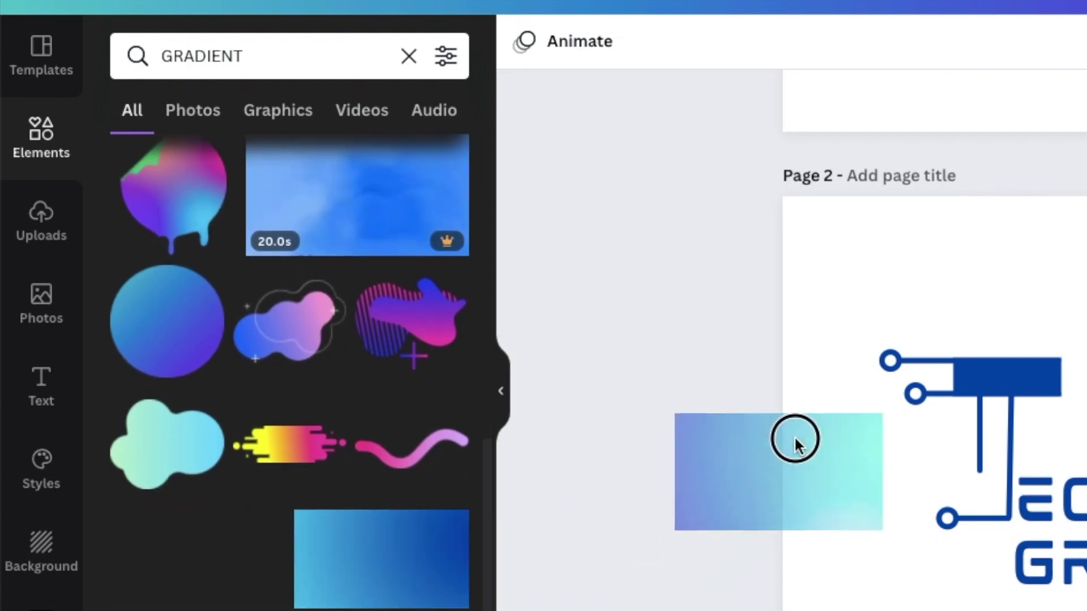
{"action": "scroll", "coordinate": [443, 368], "scroll_direction": "down", "scroll_amount": 1}
{"action": "left_click_drag", "start_coordinate": [509, 209], "coordinate": [829, 407]}
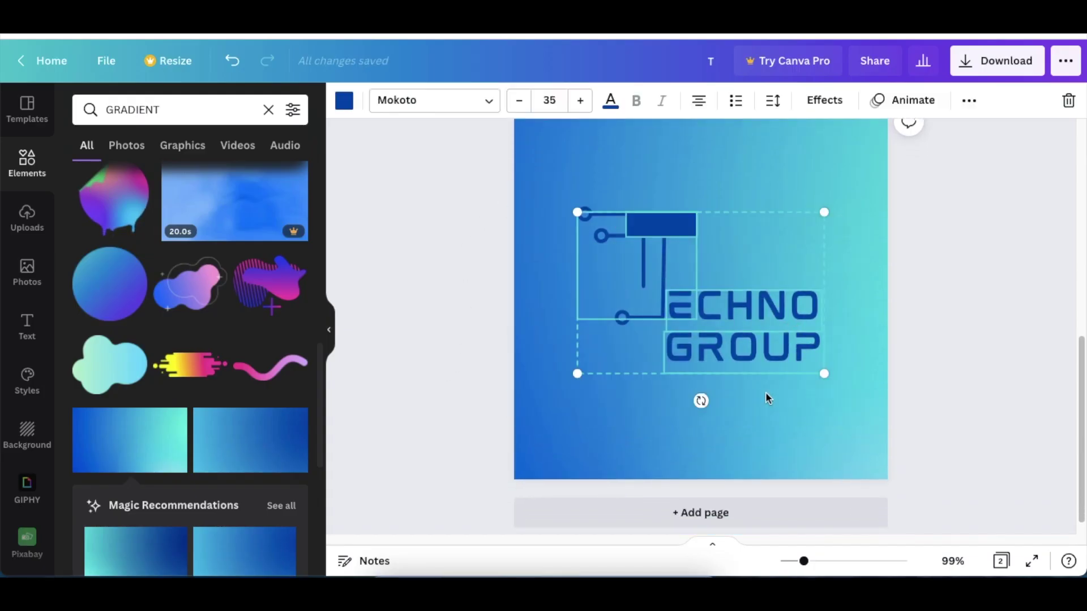
Turn the TECHNO GROUP text and the T graphic white.
{"action": "left_click", "coordinate": [610, 102]}
{"action": "left_click", "coordinate": [165, 182]}
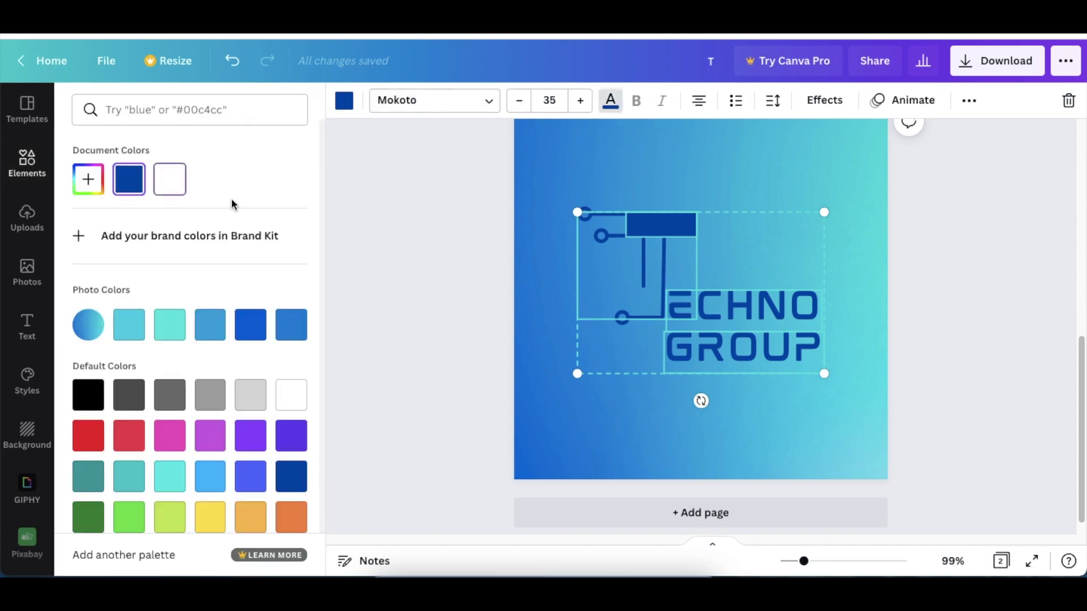
{"action": "left_click", "coordinate": [424, 213]}
{"action": "left_click", "coordinate": [409, 195]}
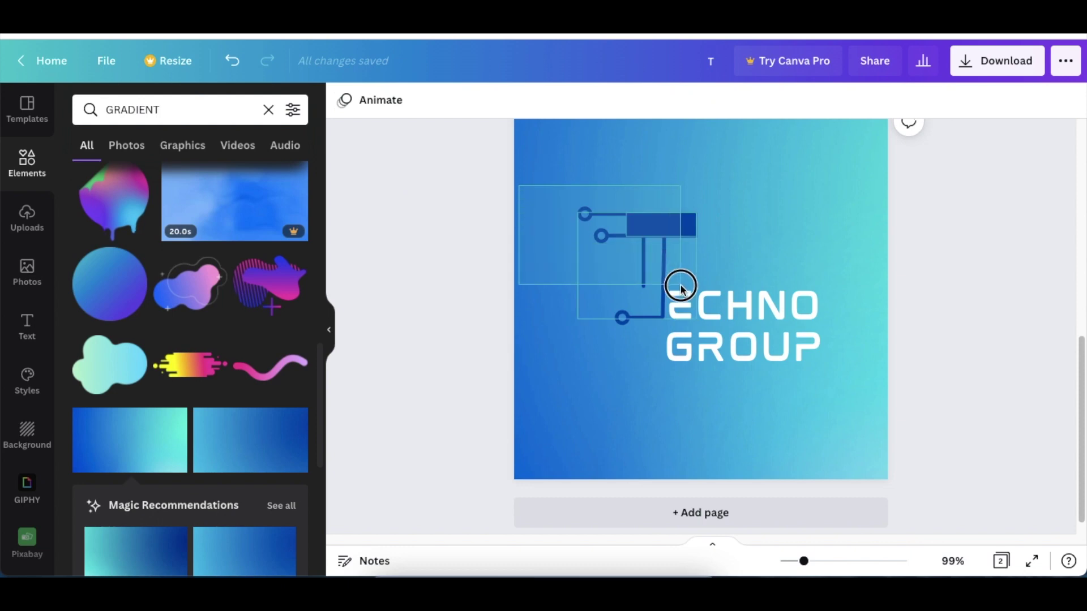
{"action": "left_click", "coordinate": [641, 311]}
{"action": "left_click", "coordinate": [343, 99]}
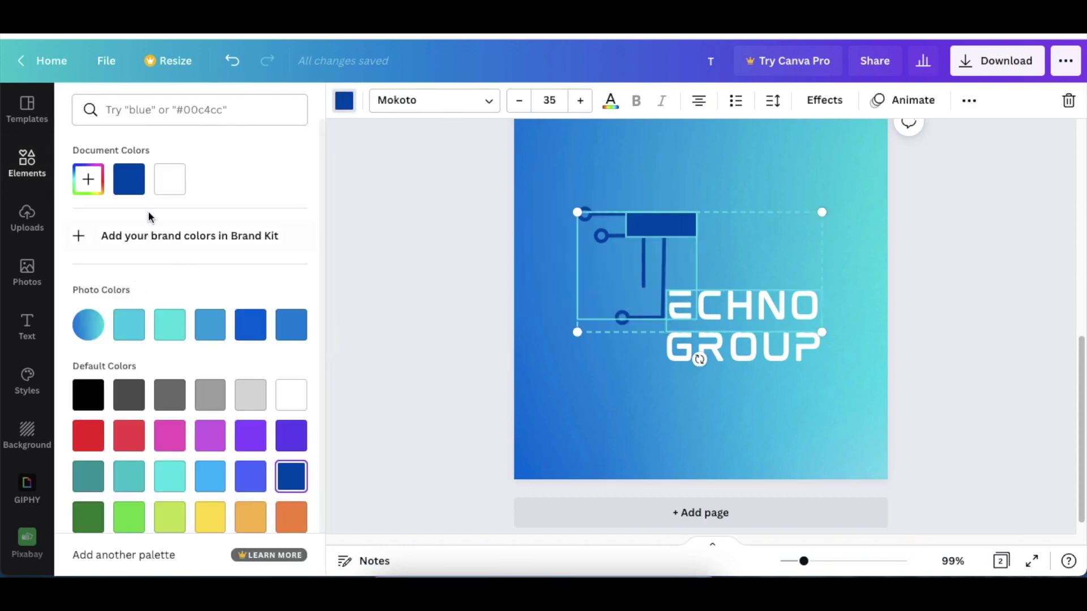
{"action": "left_click", "coordinate": [168, 177]}
{"action": "left_click", "coordinate": [411, 254]}
{"action": "left_click", "coordinate": [411, 255]}
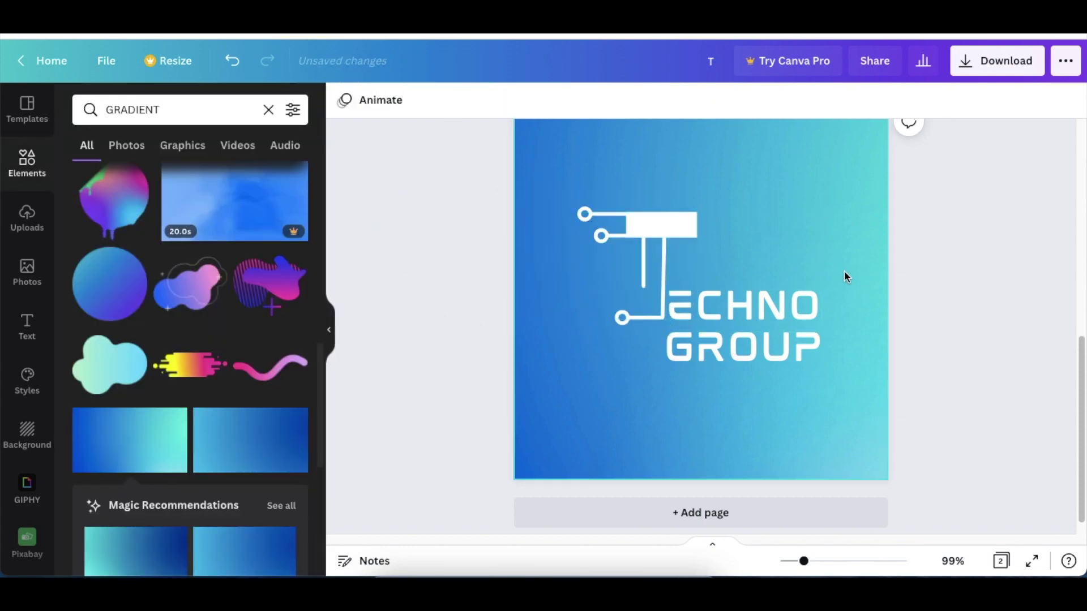
{"action": "scroll", "coordinate": [874, 414], "scroll_direction": "up", "scroll_amount": 2}
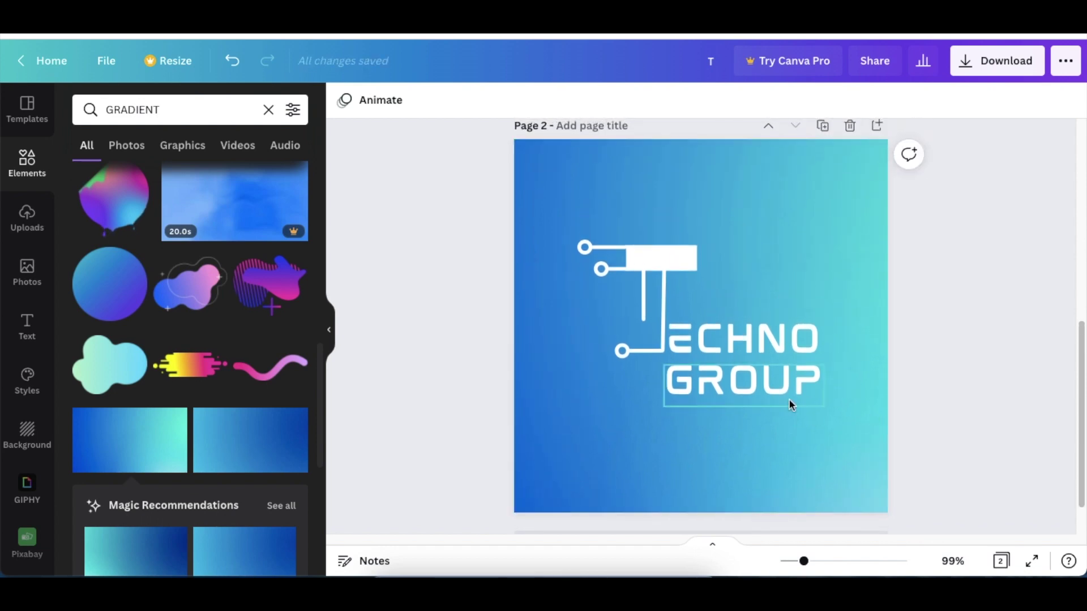
{"action": "scroll", "coordinate": [790, 405], "scroll_direction": "down", "scroll_amount": 1}
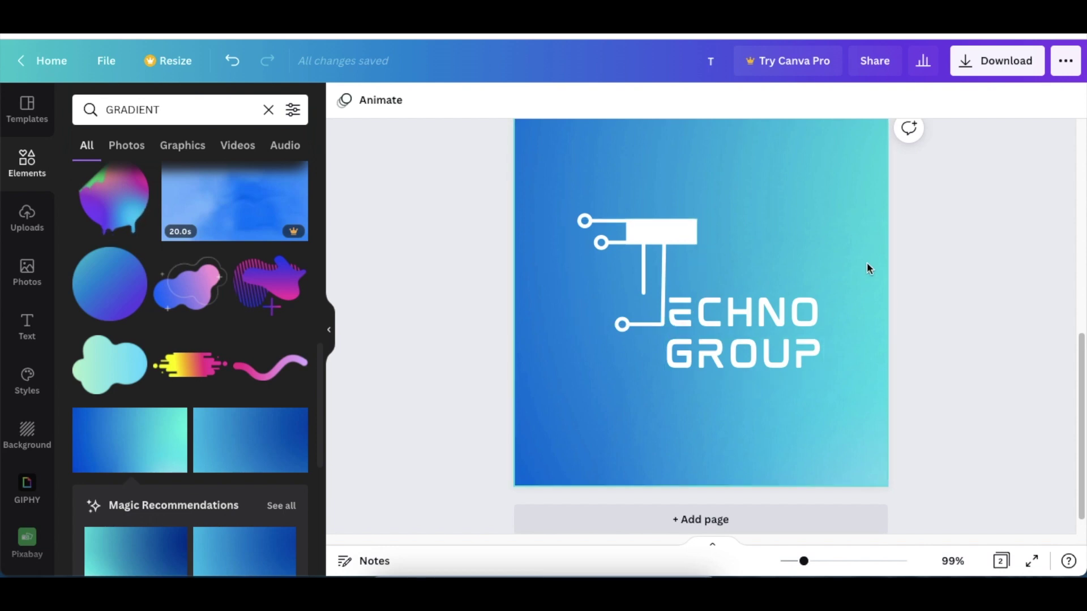
{"action": "scroll", "coordinate": [865, 269], "scroll_direction": "up", "scroll_amount": 1}
{"action": "scroll", "coordinate": [864, 269], "scroll_direction": "up", "scroll_amount": 3}
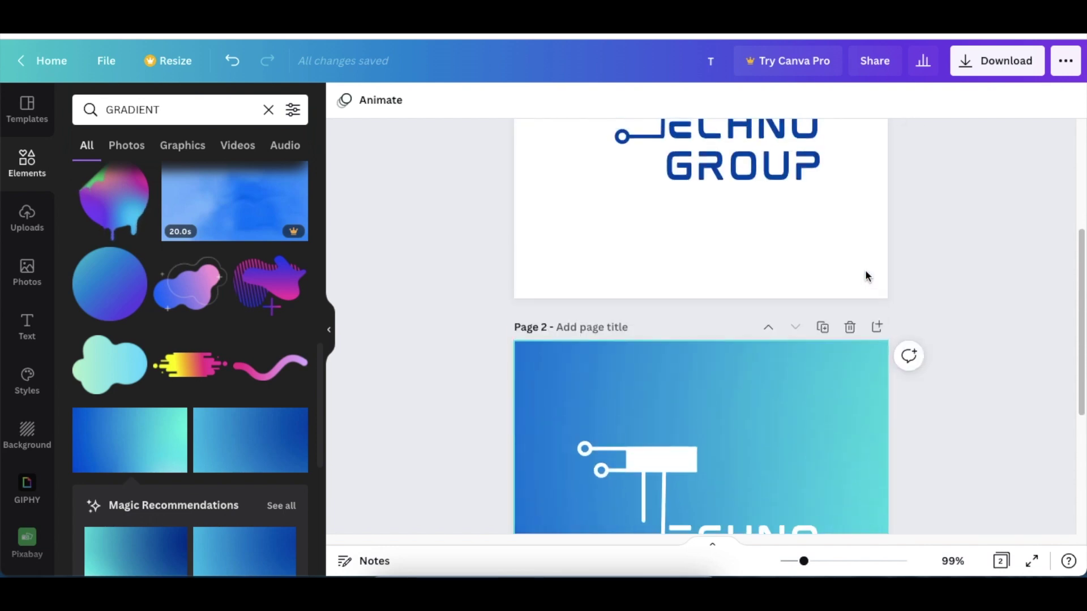
{"action": "scroll", "coordinate": [865, 272], "scroll_direction": "up", "scroll_amount": 4}
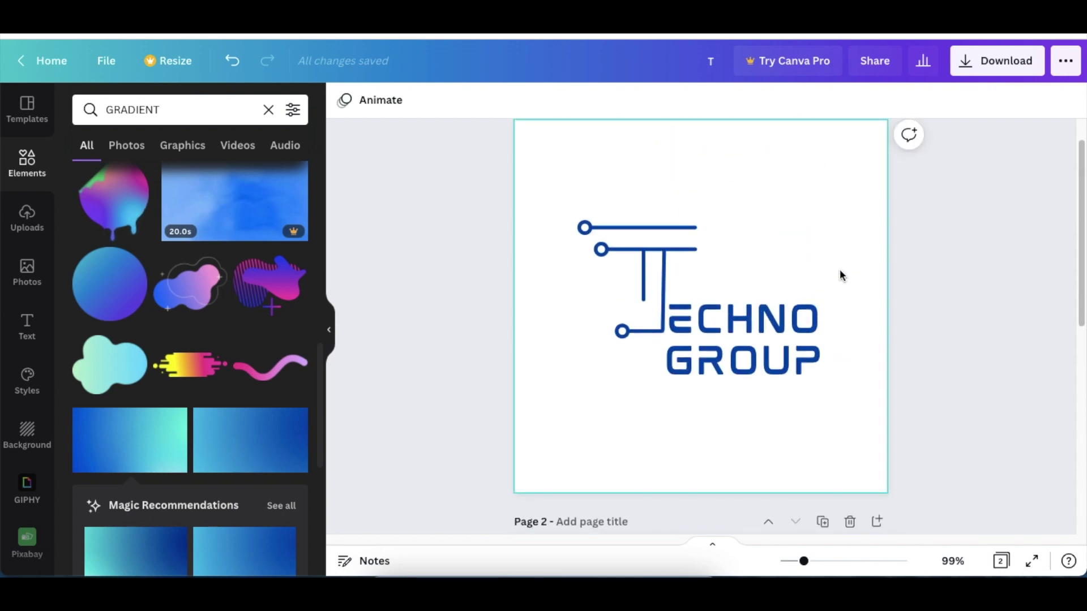
Download only Page 1 of the TECHNO GROUP logo design as the PNG file T.png.
{"action": "left_click", "coordinate": [997, 64]}
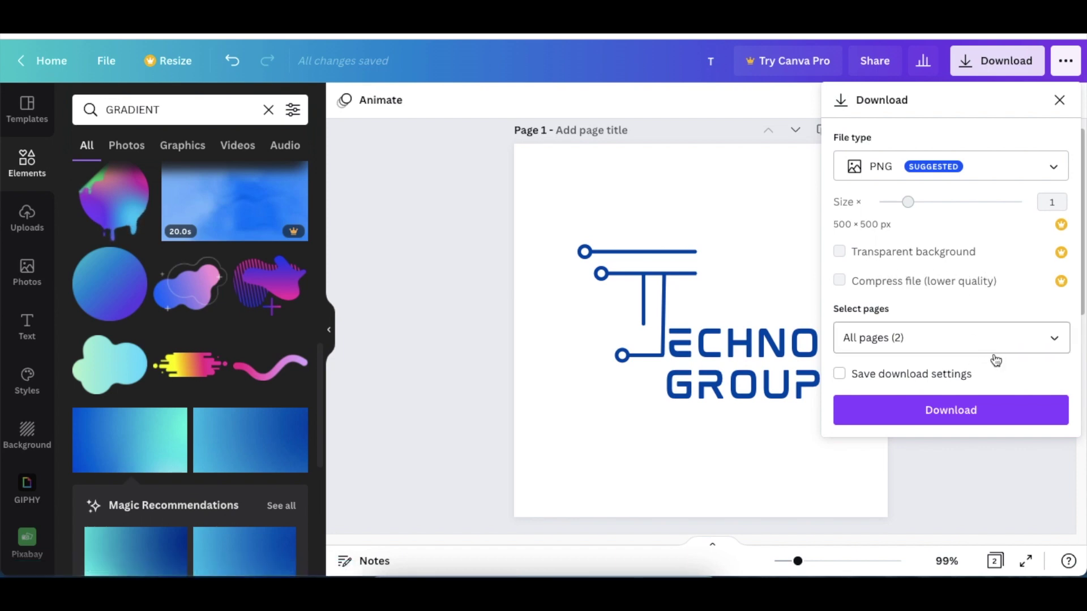
{"action": "left_click", "coordinate": [1050, 342]}
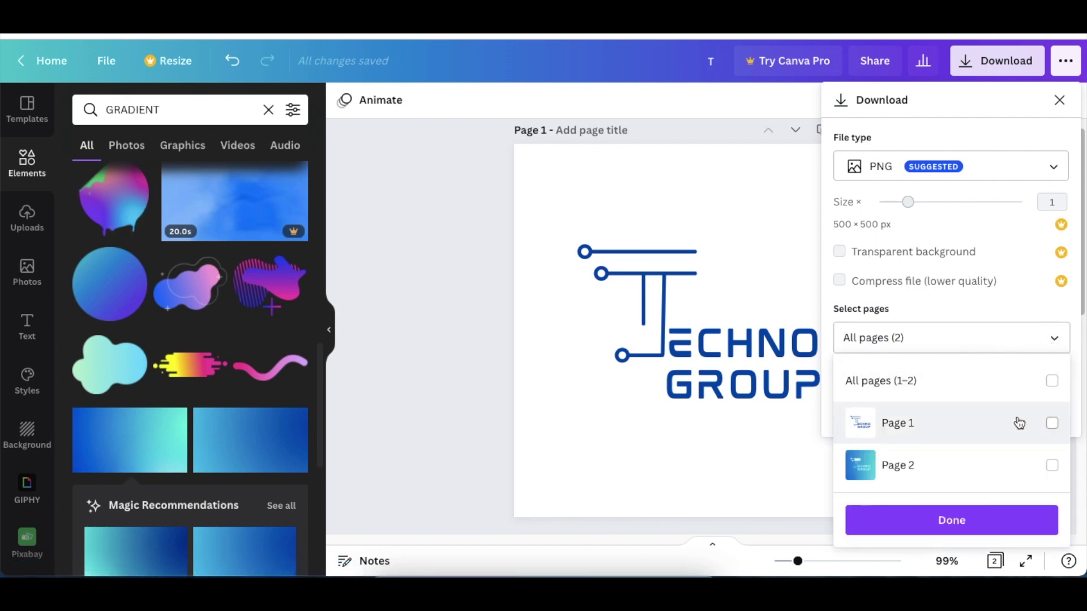
{"action": "left_click", "coordinate": [1051, 424]}
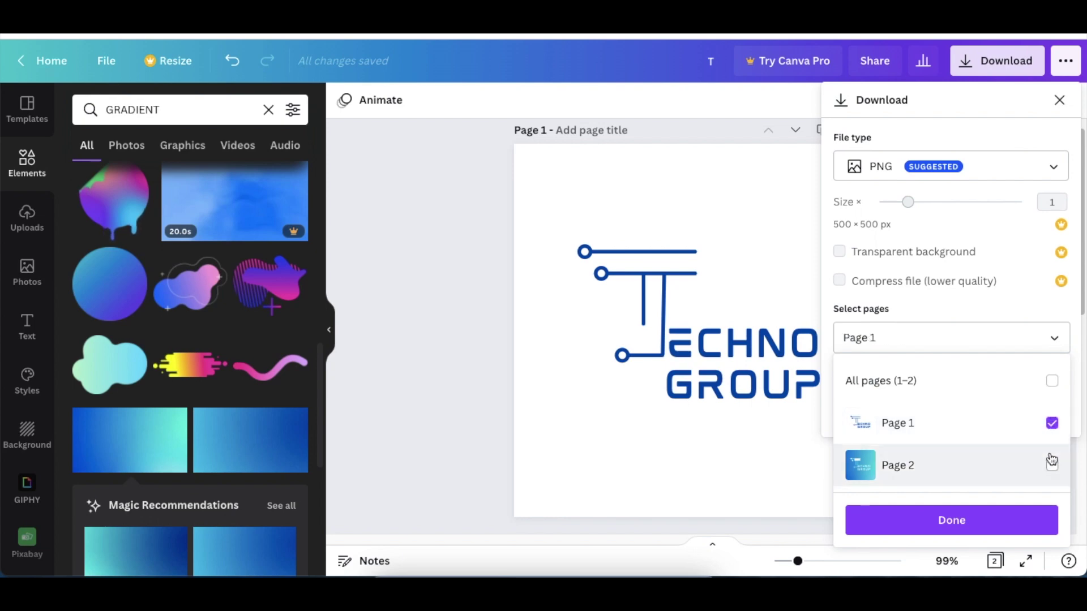
{"action": "left_click", "coordinate": [959, 525]}
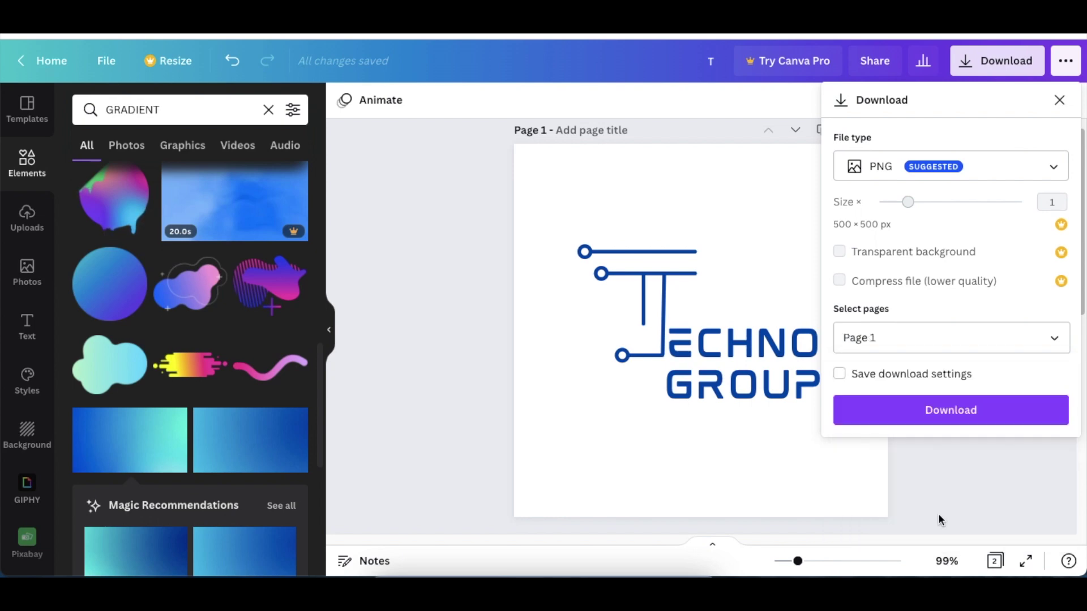
{"action": "left_click", "coordinate": [964, 426]}
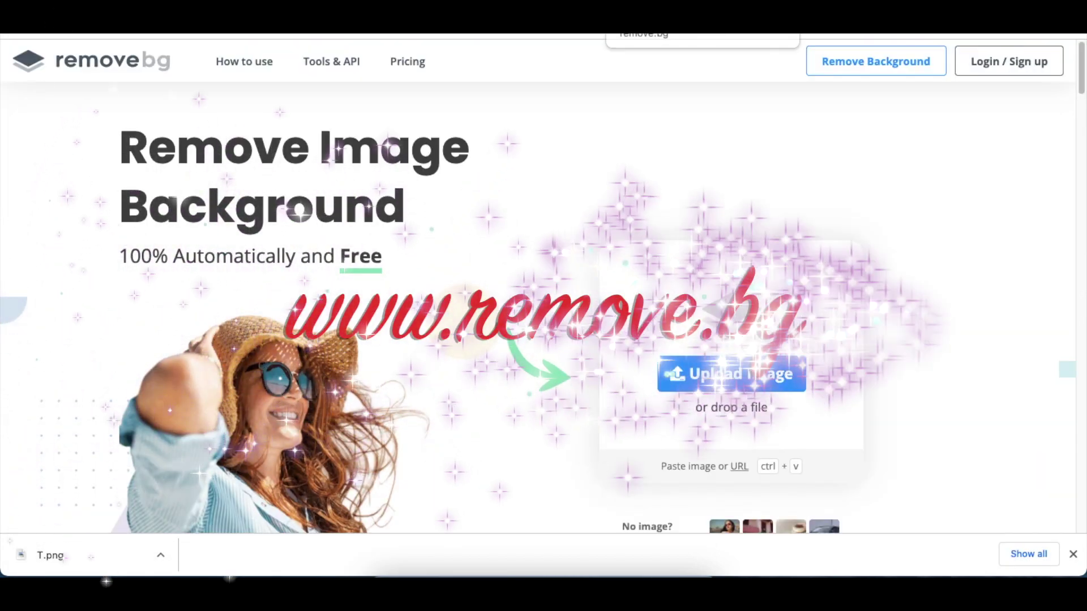
Upload T.png to remove.bg and download the 500 × 500 transparent T-removebg-preview.png.
{"action": "left_click_drag", "start_coordinate": [68, 557], "coordinate": [522, 439]}
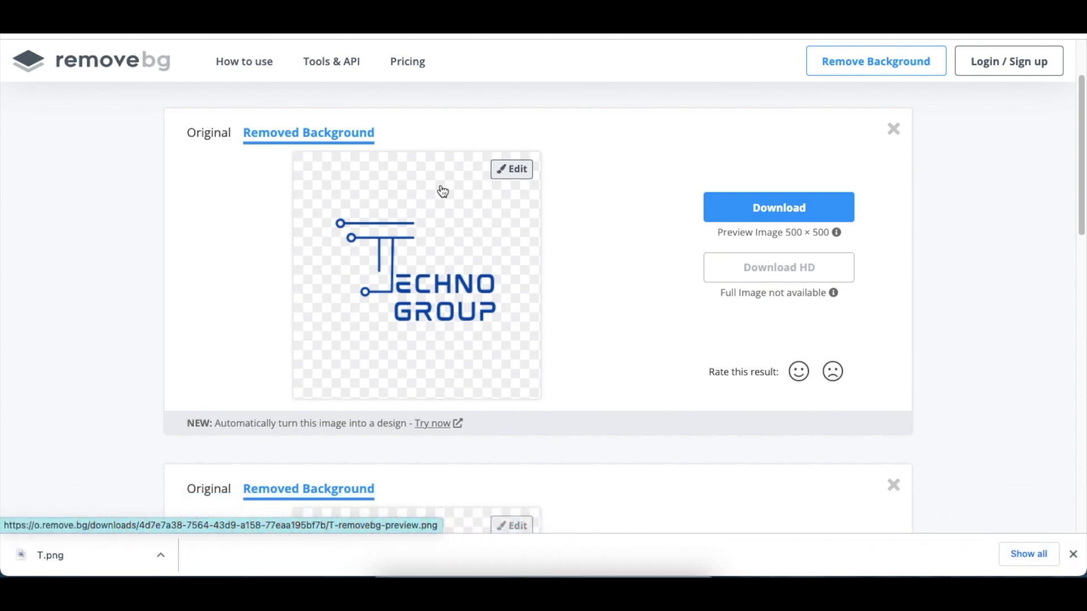
{"action": "left_click", "coordinate": [778, 212]}
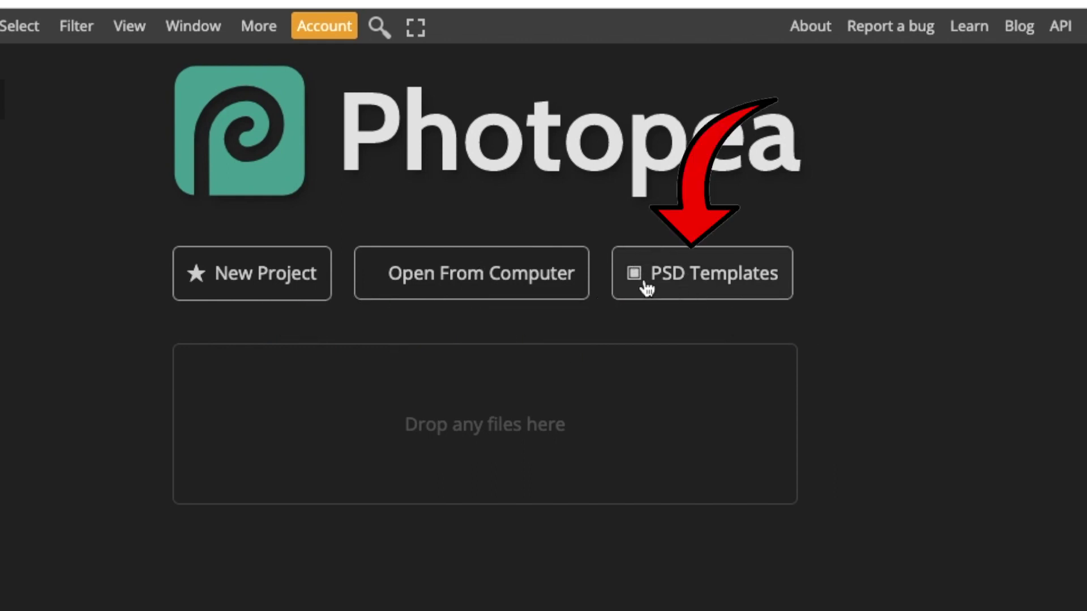
Load the '3d glass window logo mockup' from Photopea's PSD Templates into the editor.
{"action": "left_click", "coordinate": [669, 279]}
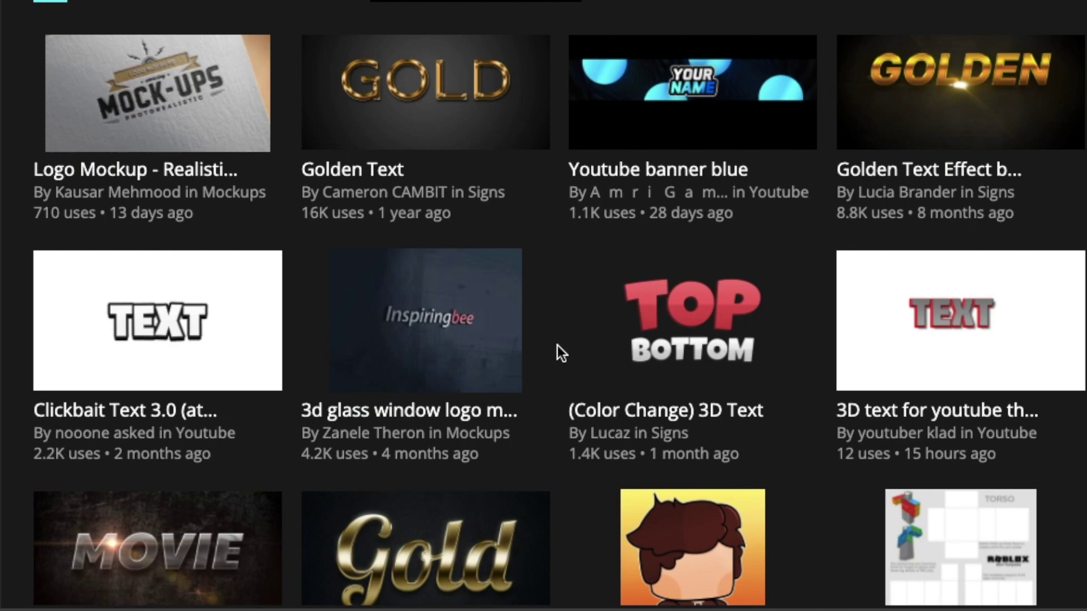
{"action": "left_click", "coordinate": [414, 409]}
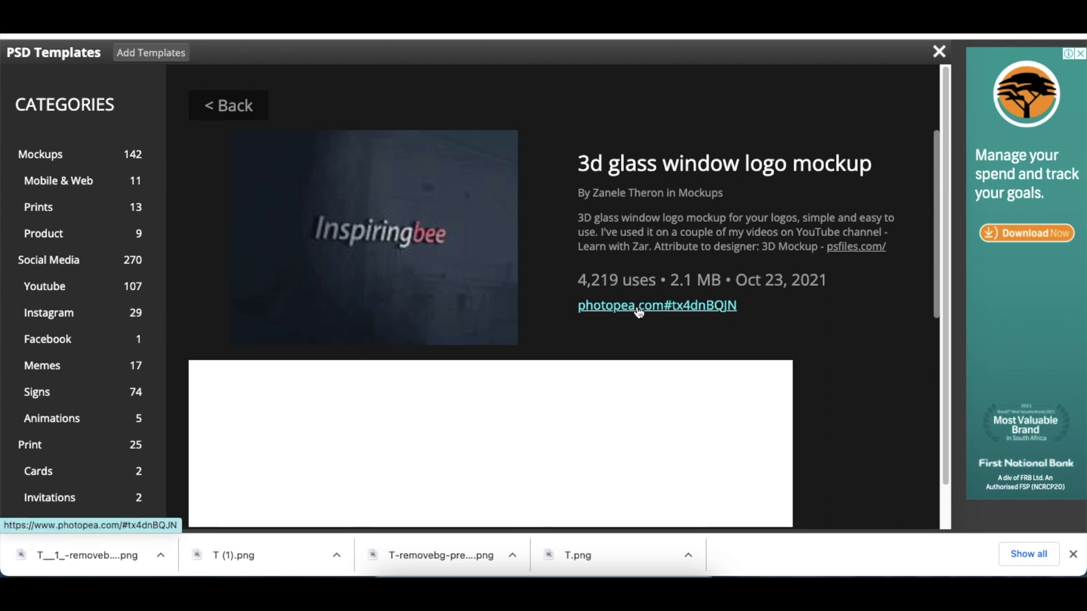
{"action": "left_click", "coordinate": [639, 309]}
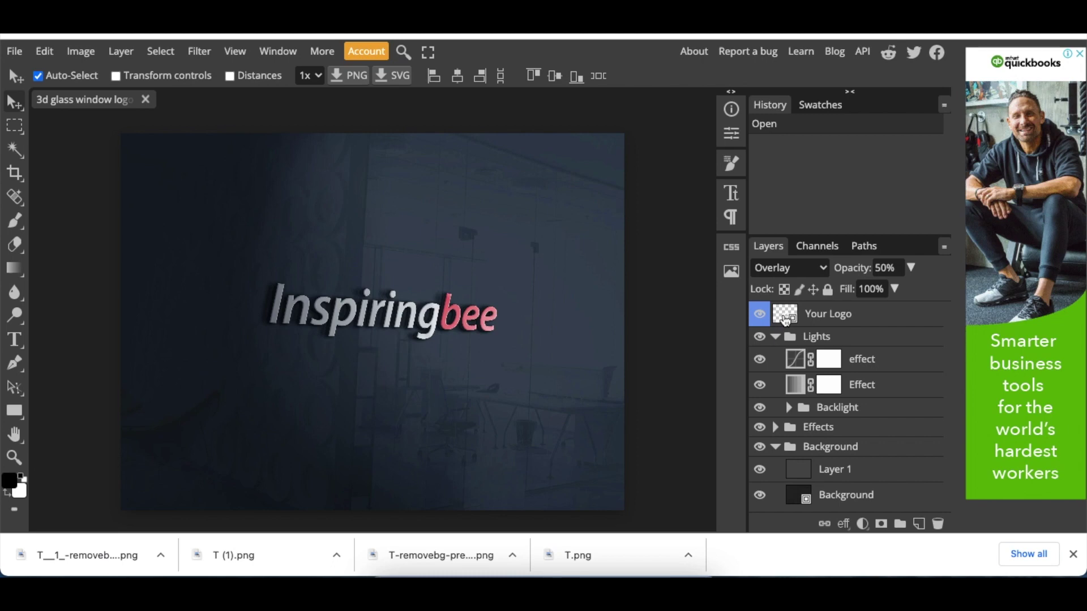
In the Your Logo smart object, hide the Inspiringbee text and place T-removebg-preview.png enlarged to 687.80%, centred.
{"action": "double_click", "coordinate": [785, 321]}
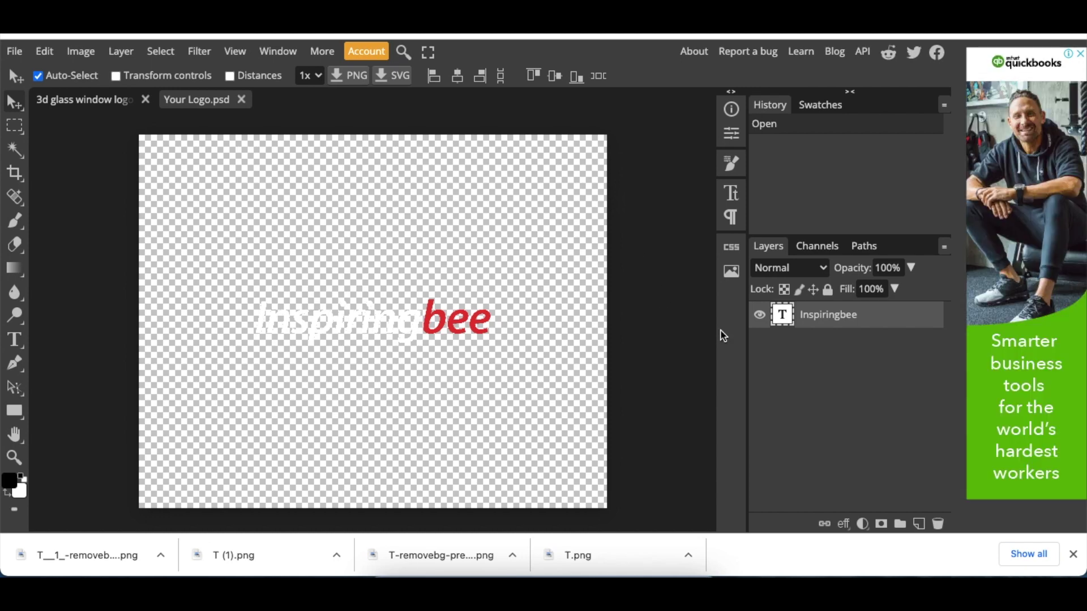
{"action": "left_click", "coordinate": [761, 321]}
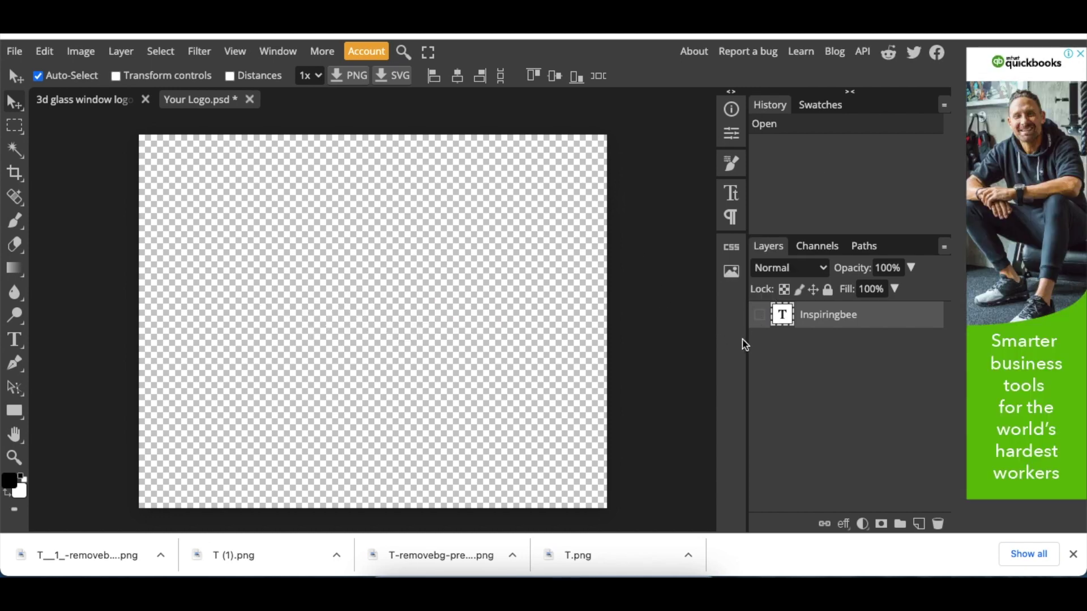
{"action": "left_click_drag", "start_coordinate": [429, 563], "coordinate": [406, 460]}
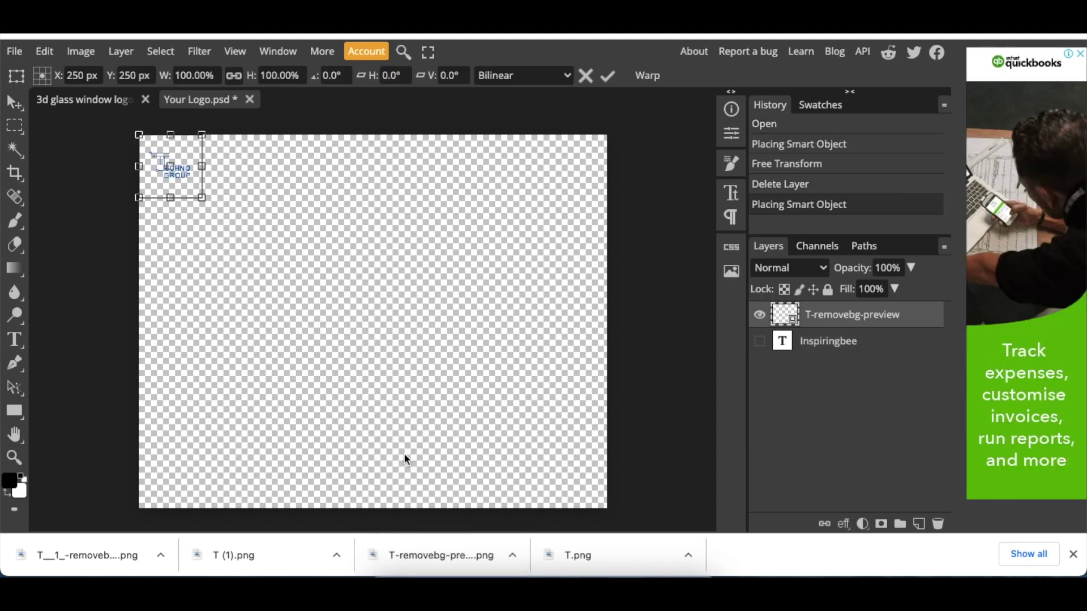
{"action": "left_click_drag", "start_coordinate": [202, 198], "coordinate": [571, 525]}
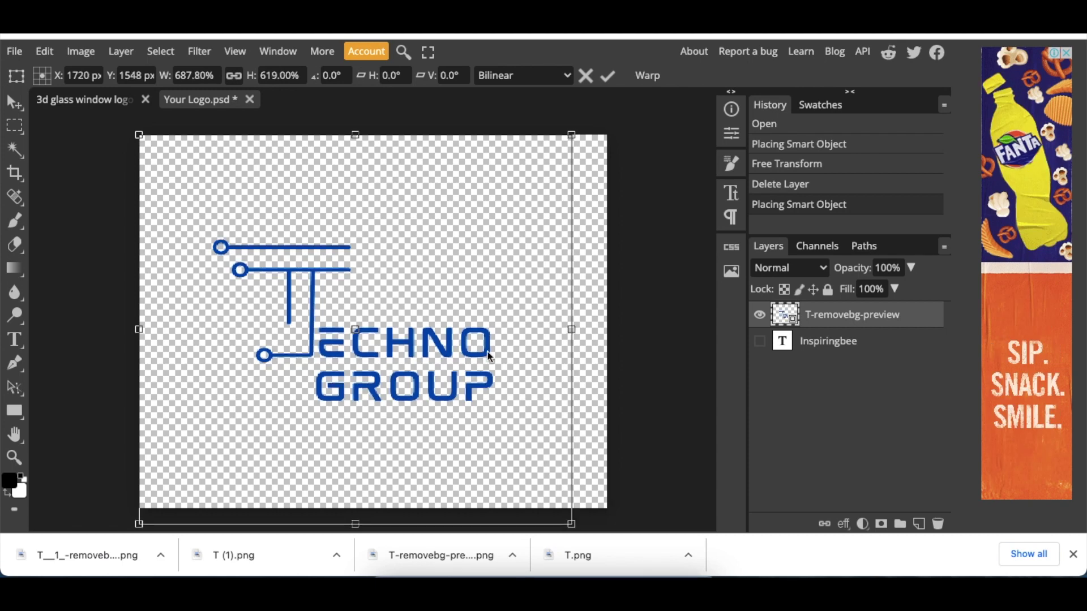
{"action": "mouse_move", "coordinate": [468, 306]}
{"action": "left_mouse_down"}
{"action": "mouse_move", "coordinate": [473, 286]}
{"action": "mouse_move", "coordinate": [486, 295]}
{"action": "left_mouse_up"}
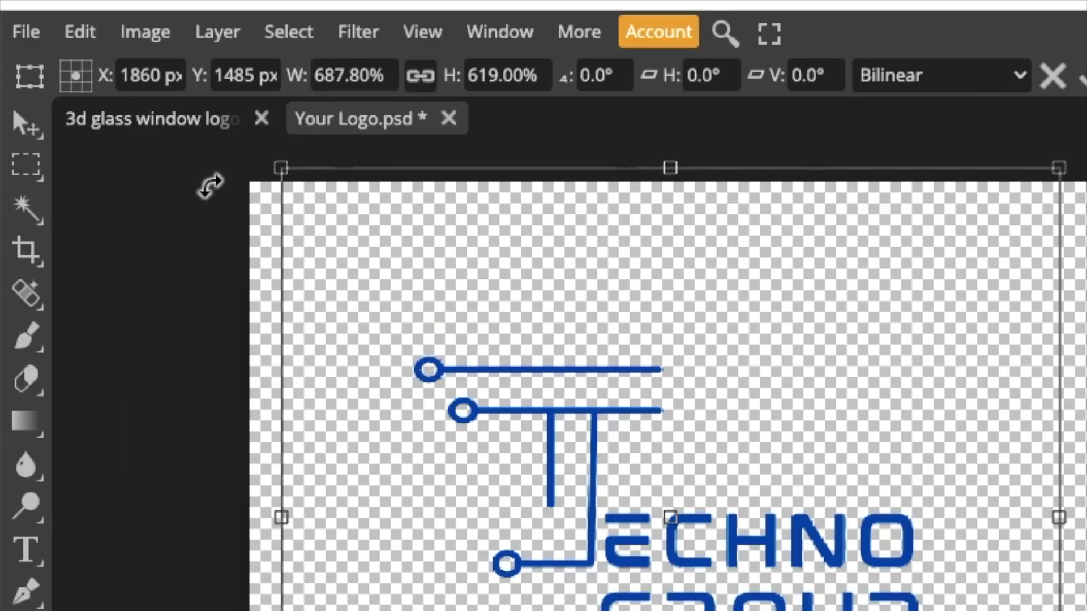
Save the Your Logo smart object back into the mockup via File > Save.
{"action": "left_click", "coordinate": [26, 32]}
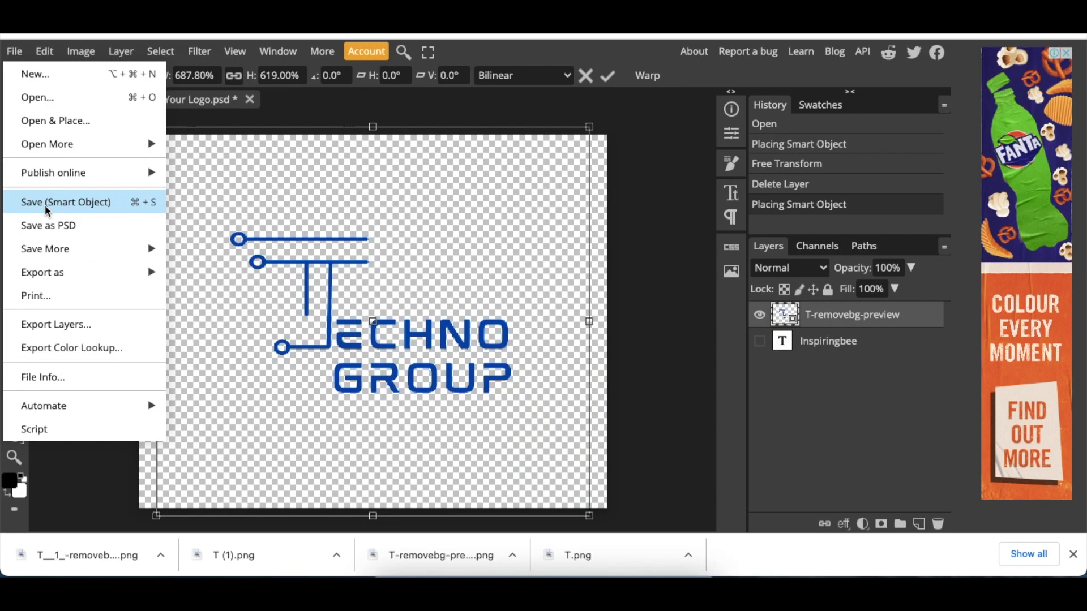
{"action": "left_click", "coordinate": [80, 308]}
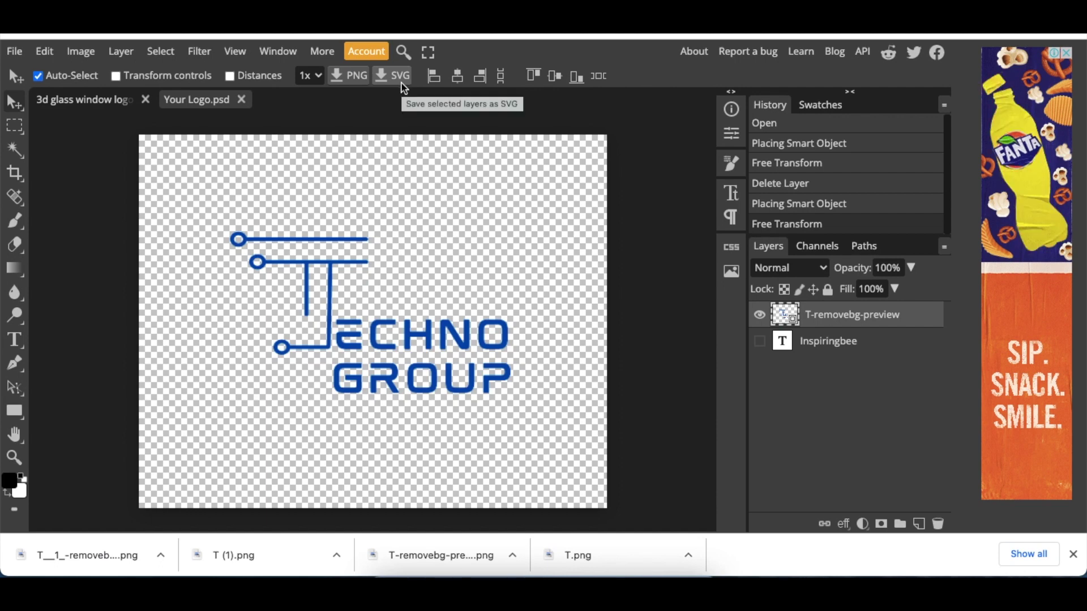
Return to the 3d glass window logo mockup and hide its Backlight group.
{"action": "left_click", "coordinate": [85, 105]}
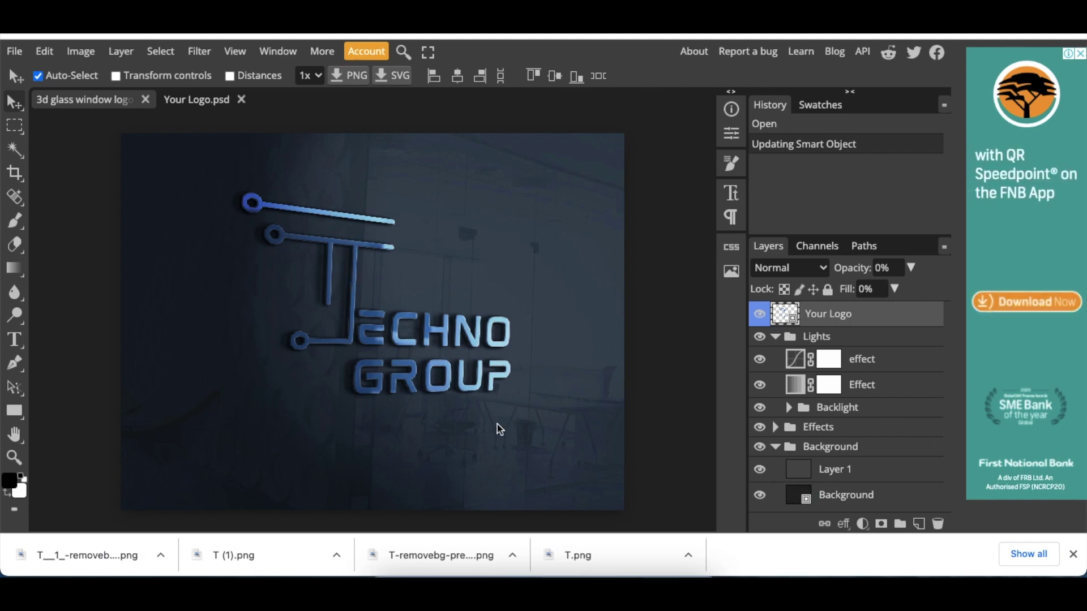
{"action": "left_click", "coordinate": [760, 408]}
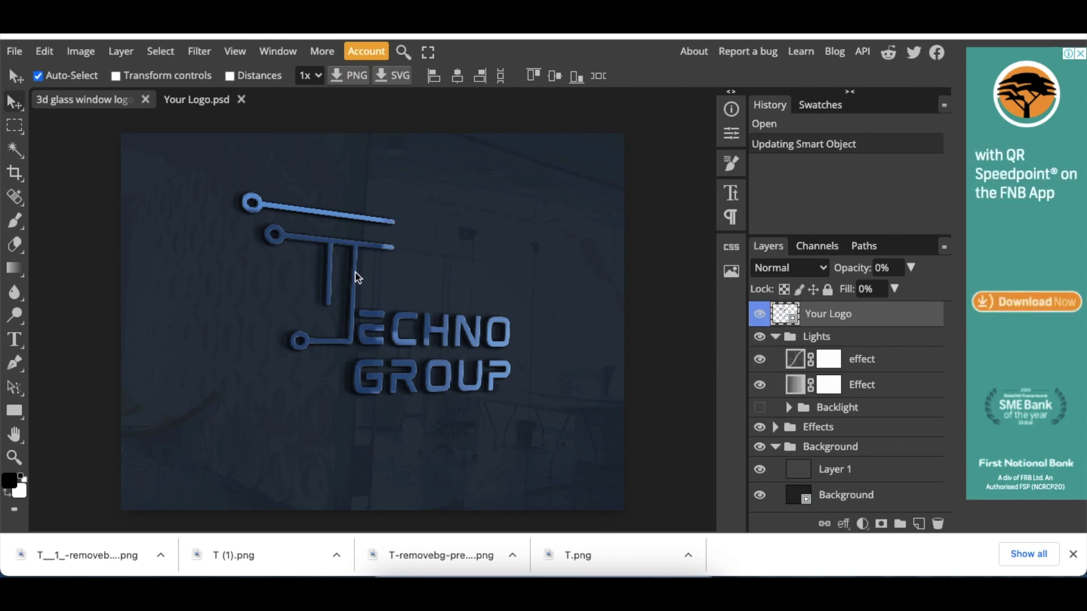
Export the mockup as a 1500 px wide PNG named 'Techno Logo' and open the downloaded file.
{"action": "left_click", "coordinate": [14, 52]}
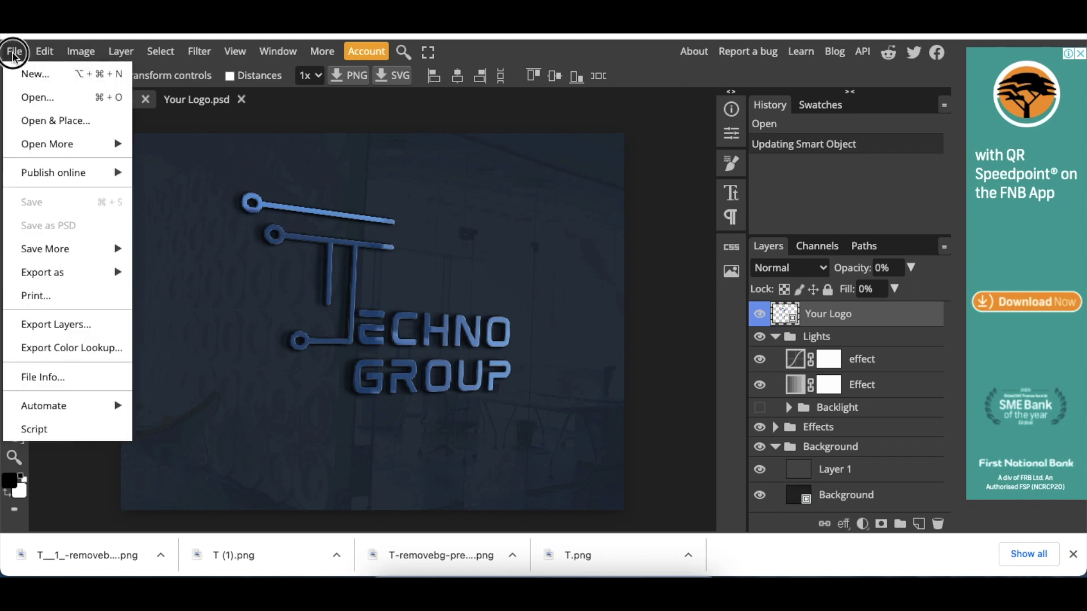
{"action": "mouse_move", "coordinate": [66, 275]}
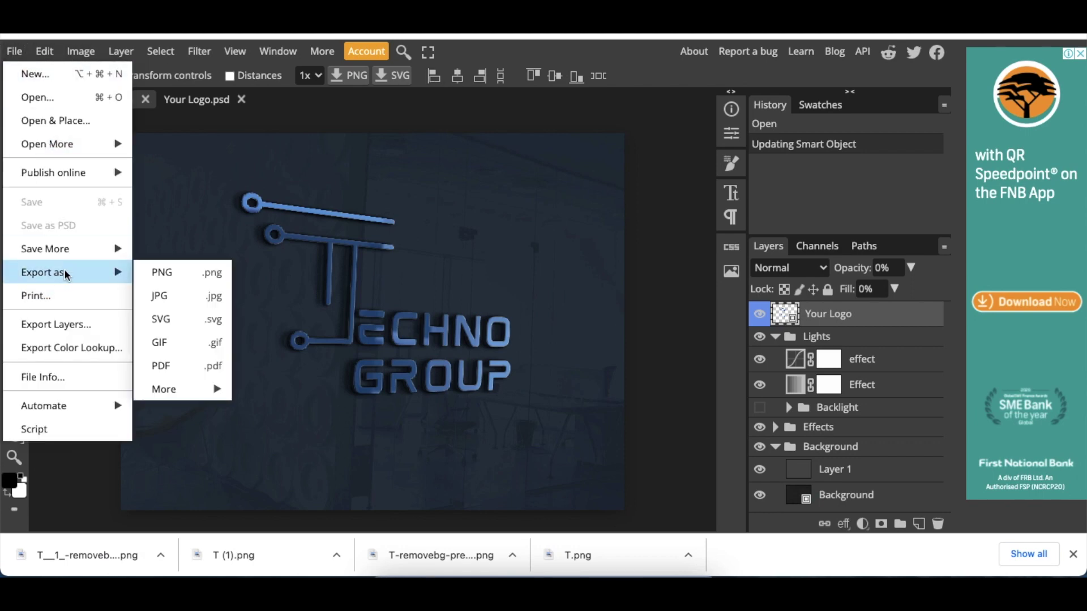
{"action": "left_click", "coordinate": [160, 272]}
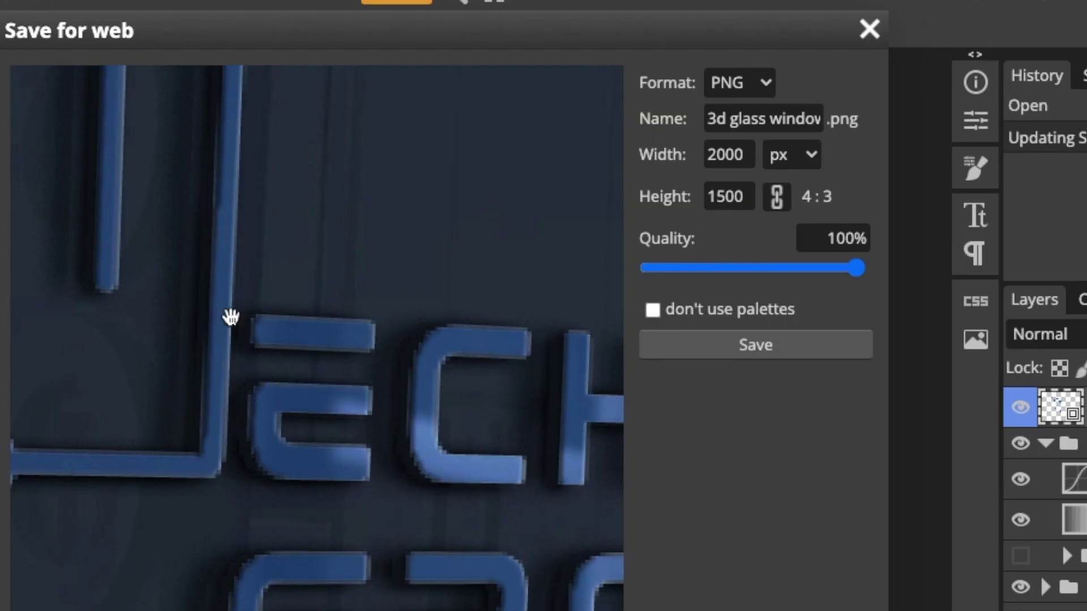
{"action": "left_click_drag", "start_coordinate": [711, 119], "coordinate": [822, 124]}
{"action": "type", "text": "Tech"}
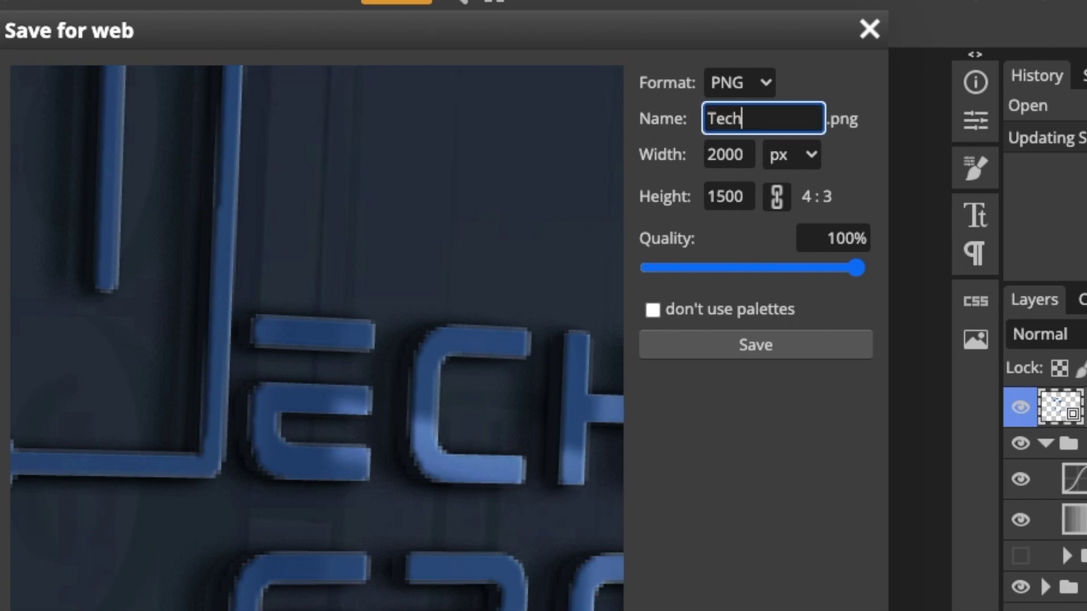
{"action": "type", "text": "no Logo"}
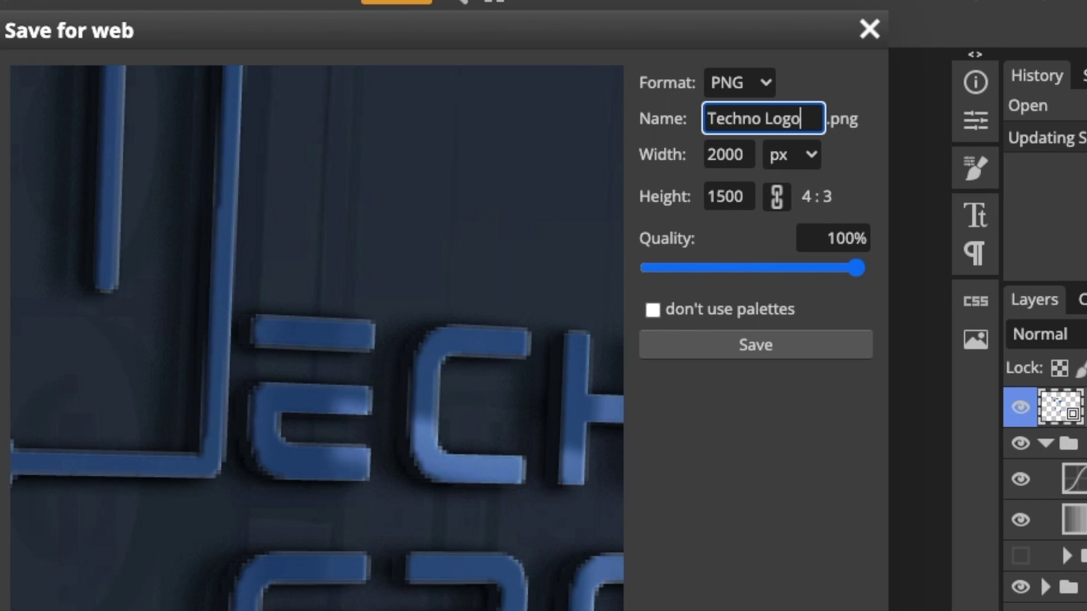
{"action": "left_click_drag", "start_coordinate": [753, 154], "coordinate": [696, 156]}
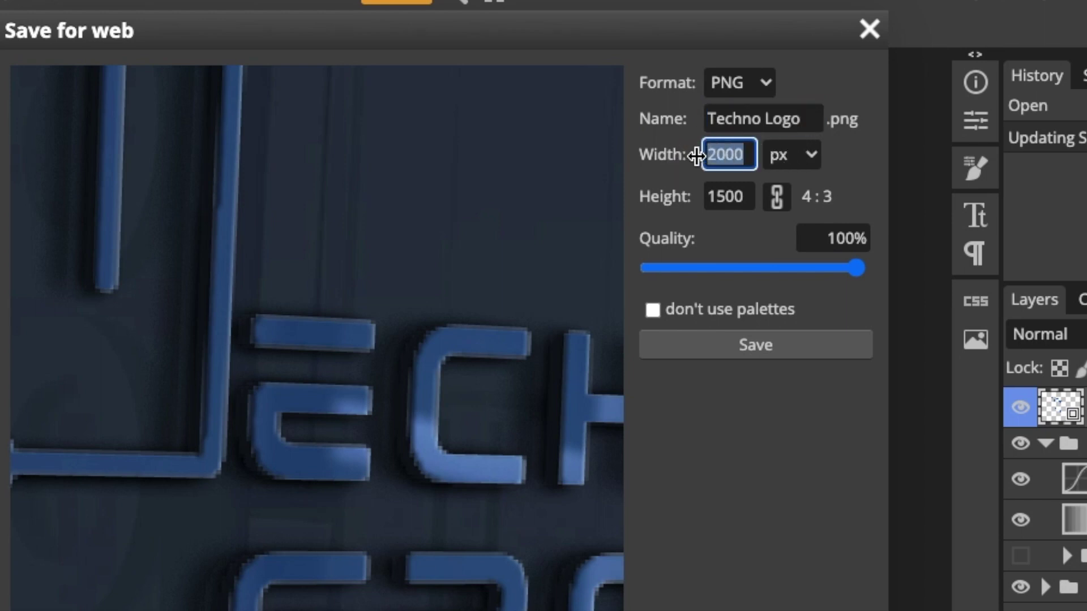
{"action": "type", "text": "1500"}
{"action": "left_click", "coordinate": [747, 344]}
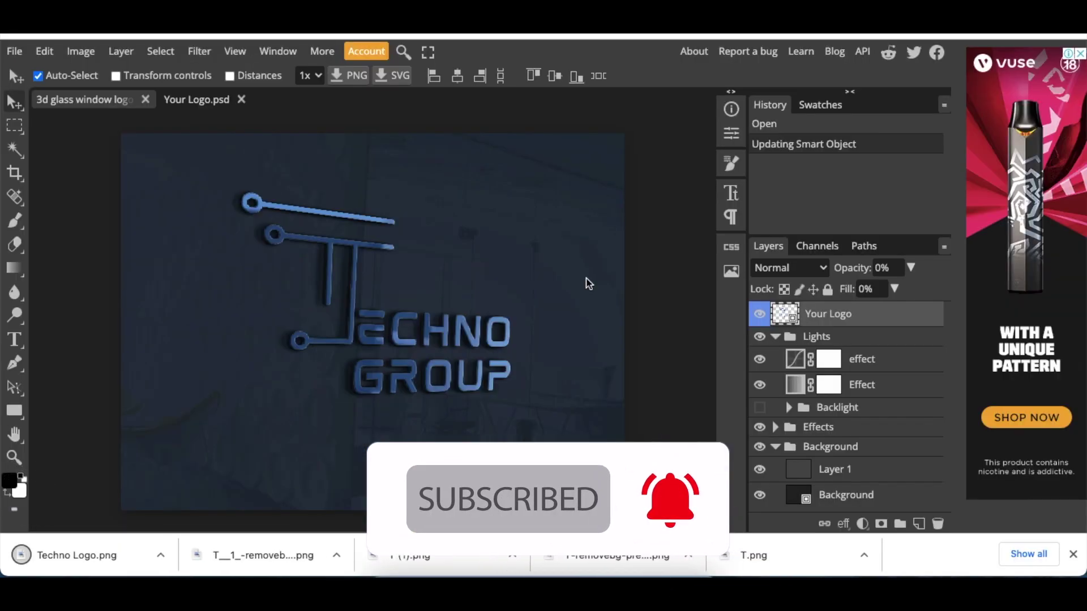
{"action": "left_click", "coordinate": [82, 555]}
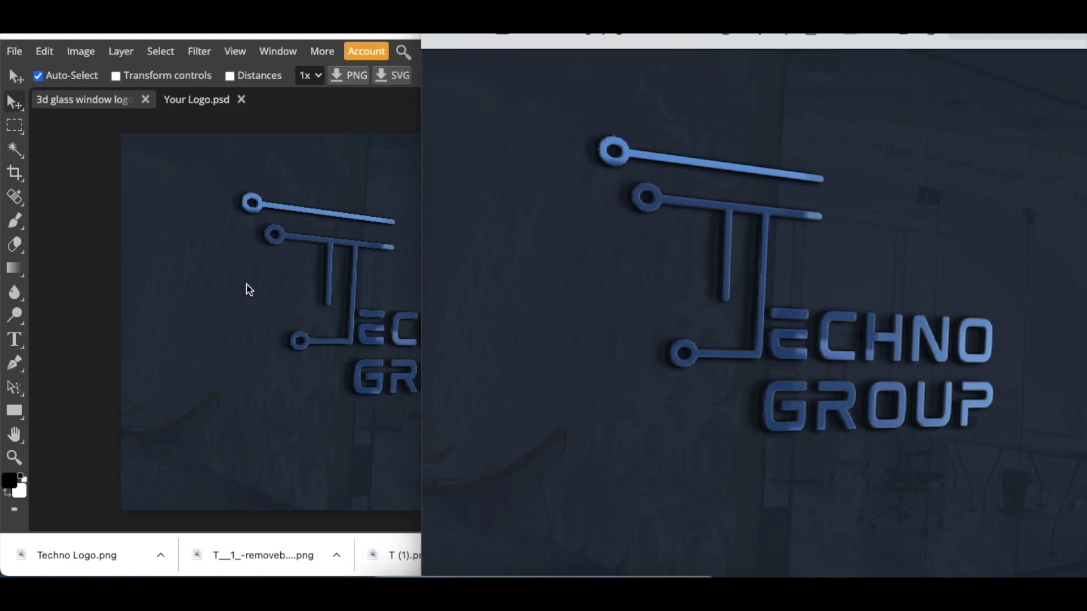
{"action": "left_click_drag", "start_coordinate": [642, 39], "coordinate": [429, 63]}
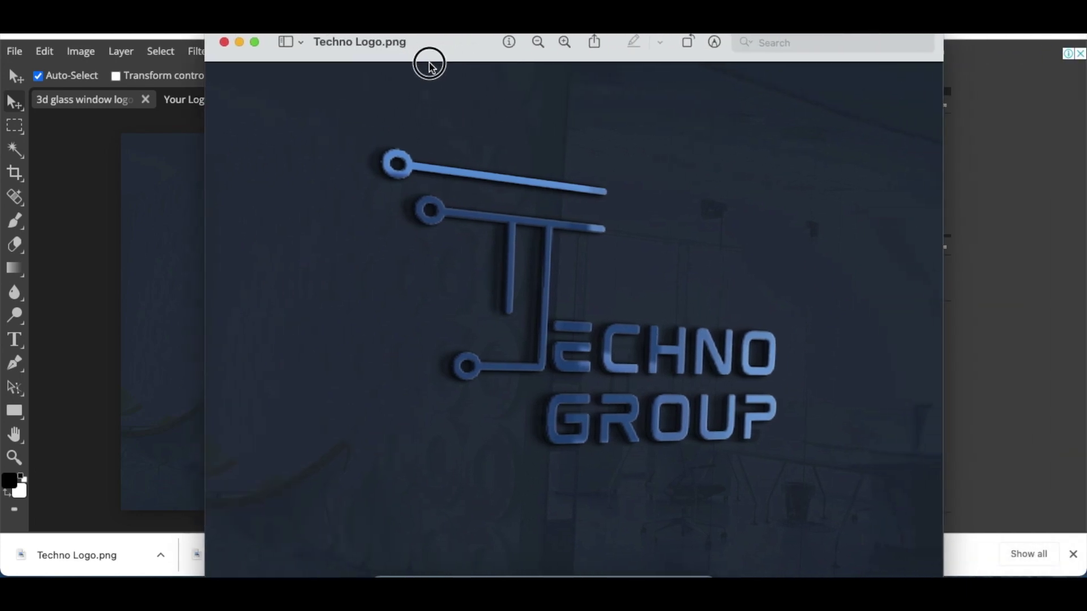